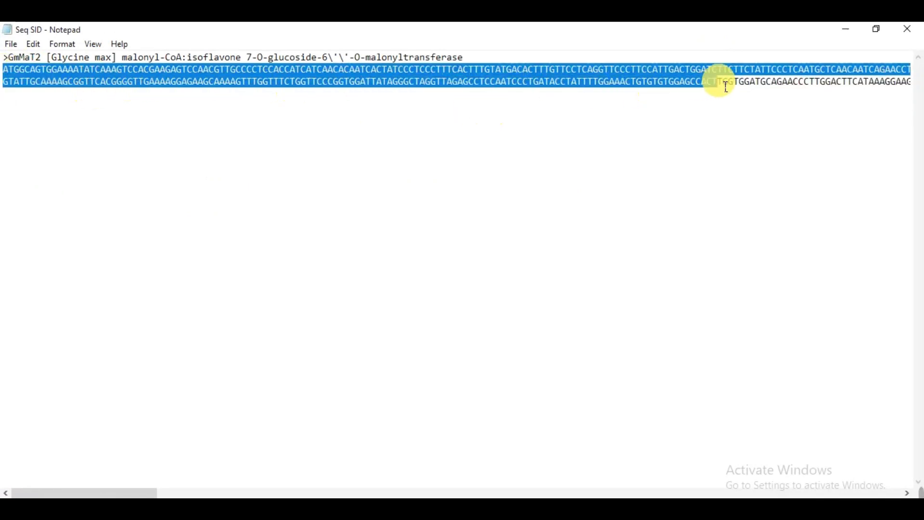
# Restore the Seq SID window from full screen and widen it on both sides to show more of the sequence lines
pyautogui.moveTo(665, 41); pyautogui.dragTo(460, 76)
pyautogui.click(390, 139)
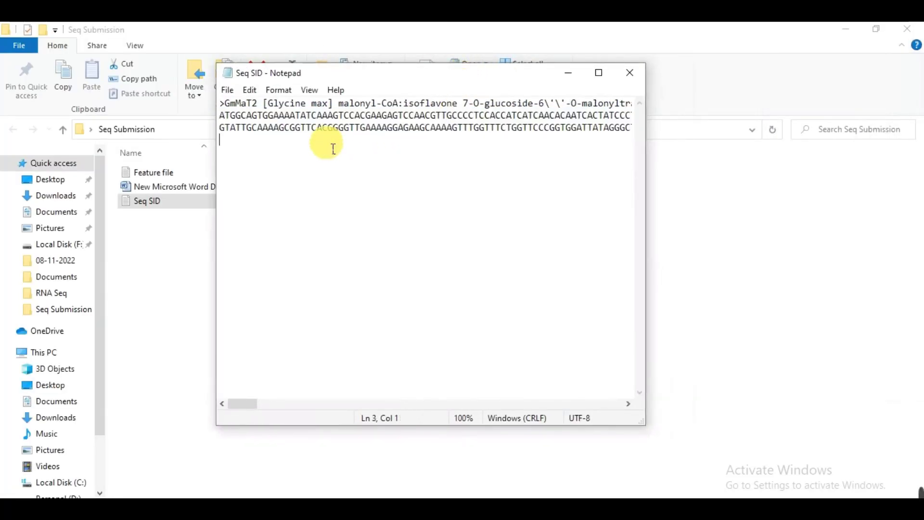
pyautogui.moveTo(646, 302); pyautogui.dragTo(905, 317)
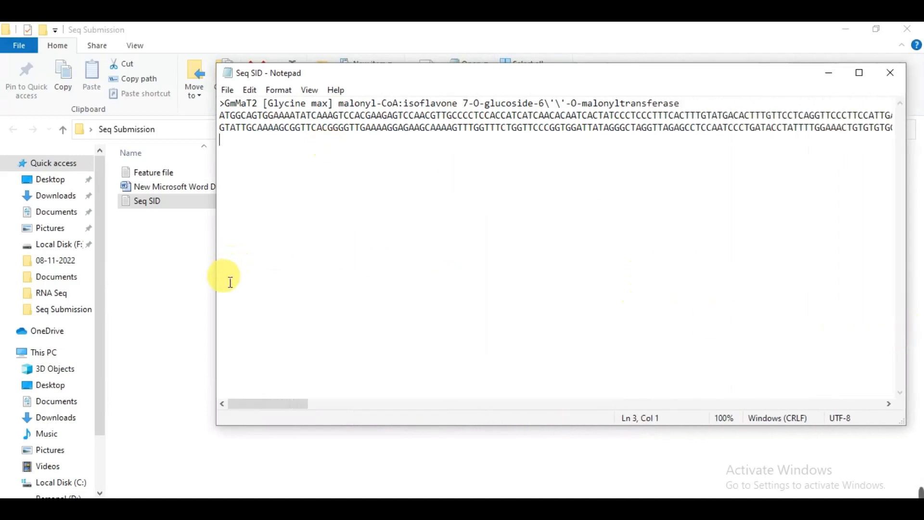
pyautogui.moveTo(216, 289); pyautogui.dragTo(12, 284)
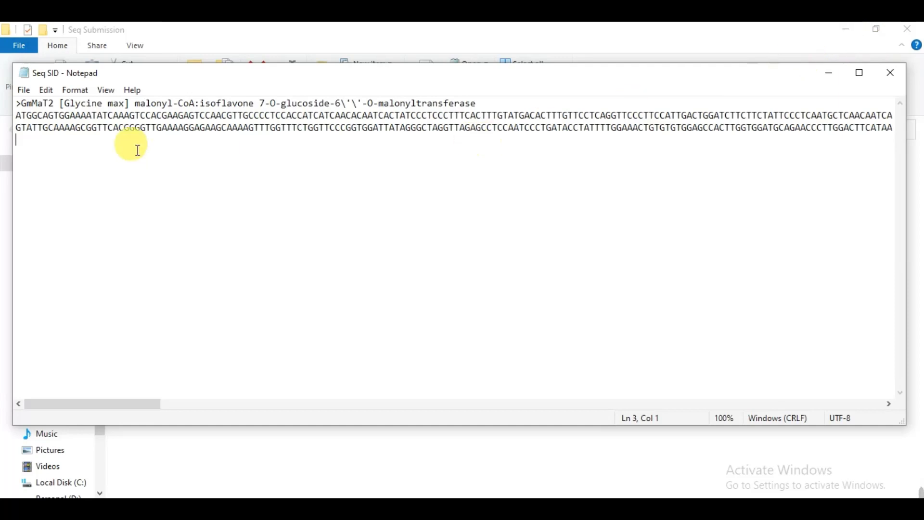
# Add blank lines above the sequence in Seq SID and begin a sample header reading ">GmMaT2 ["
pyautogui.click(23, 120)
pyautogui.press('Return')
pyautogui.press('Return')
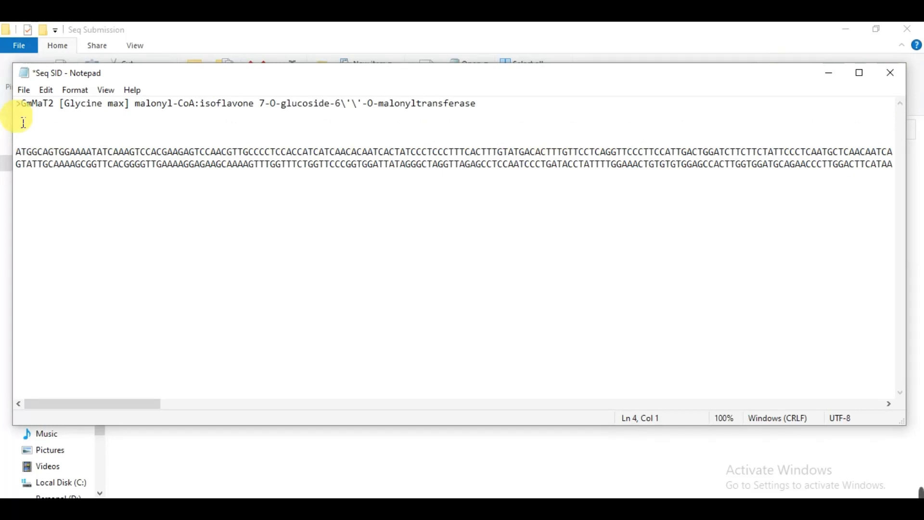
pyautogui.write('>Gm')
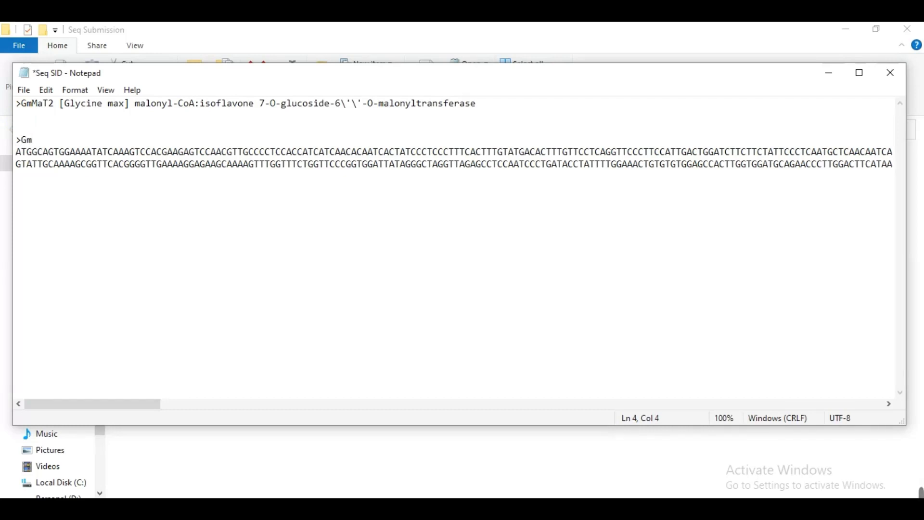
pyautogui.write('Mat')
pyautogui.press('BackSpace')
pyautogui.write('T2 {')
pyautogui.press('BackSpace')
pyautogui.write('[')
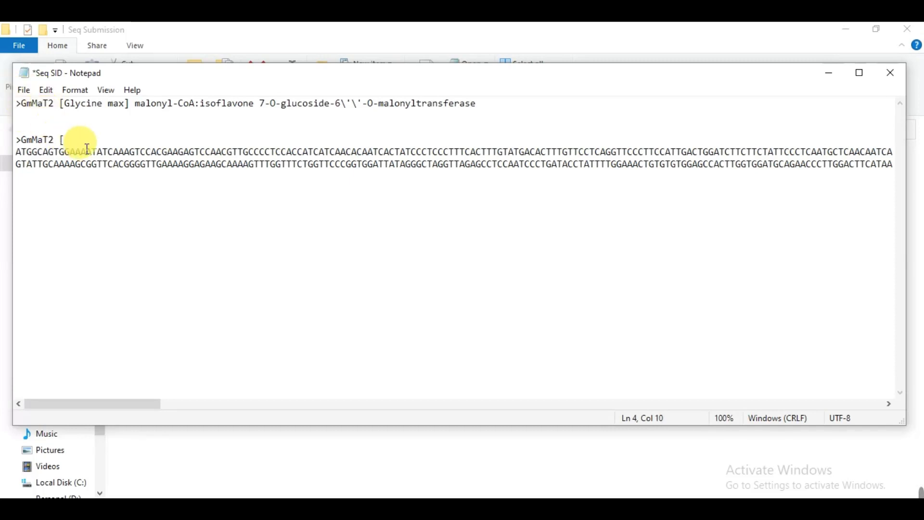
# Delete the sample header and the blank lines between the original header and the sequence
pyautogui.moveTo(70, 144); pyautogui.dragTo(10, 126)
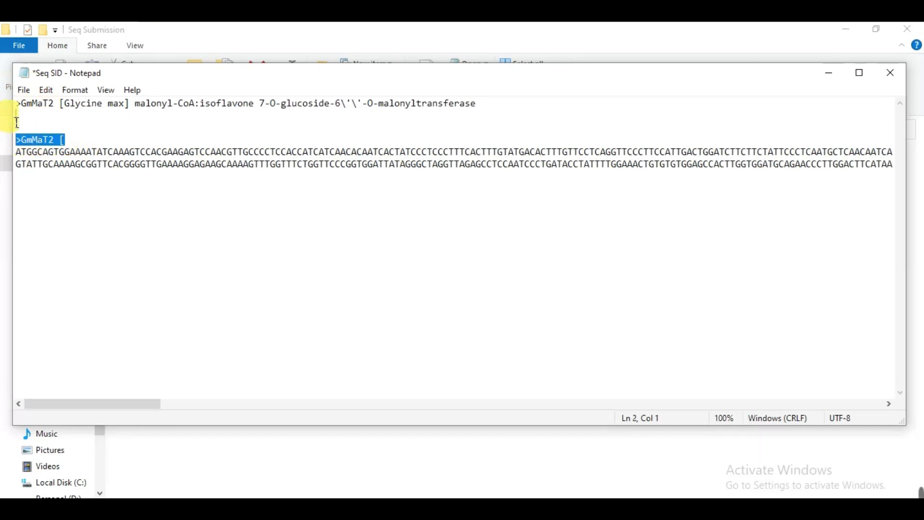
pyautogui.press('BackSpace')
pyautogui.press('BackSpace')
pyautogui.press('Delete')
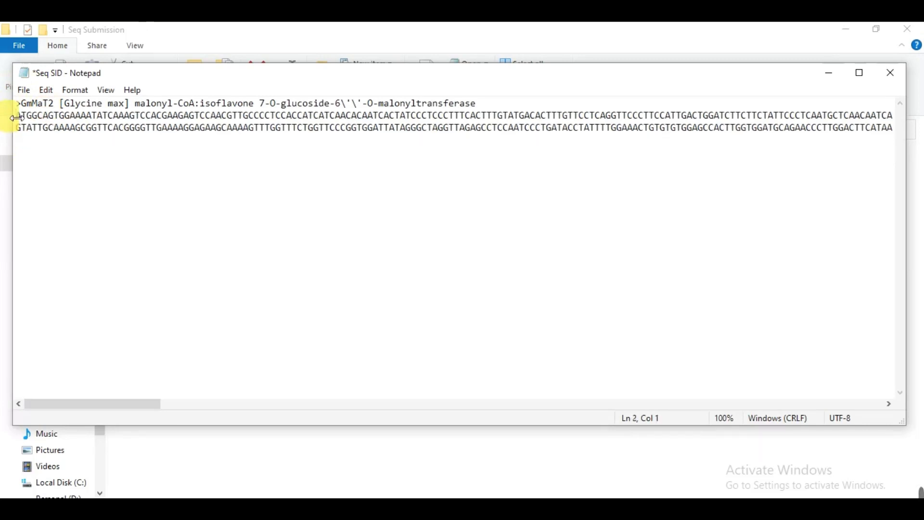
# Examine the header line's sequence ID, the [Glycine max] organism tag and the malonyltransferase description
pyautogui.moveTo(16, 103); pyautogui.dragTo(137, 115)
pyautogui.click(64, 108)
pyautogui.click(132, 110)
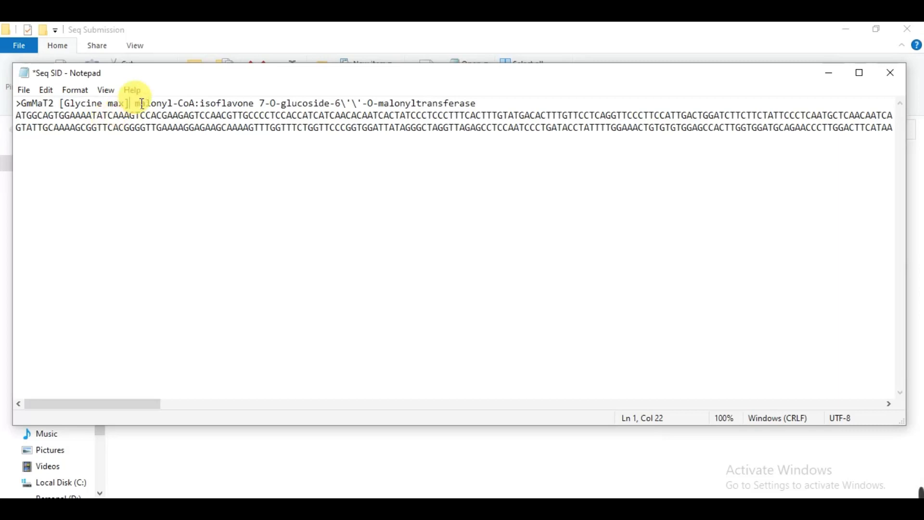
pyautogui.moveTo(136, 107); pyautogui.dragTo(488, 113)
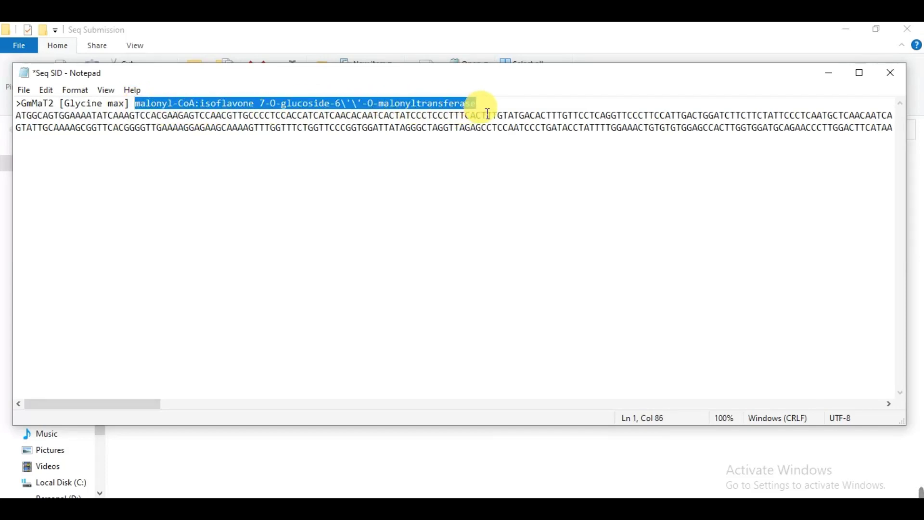
pyautogui.click(143, 140)
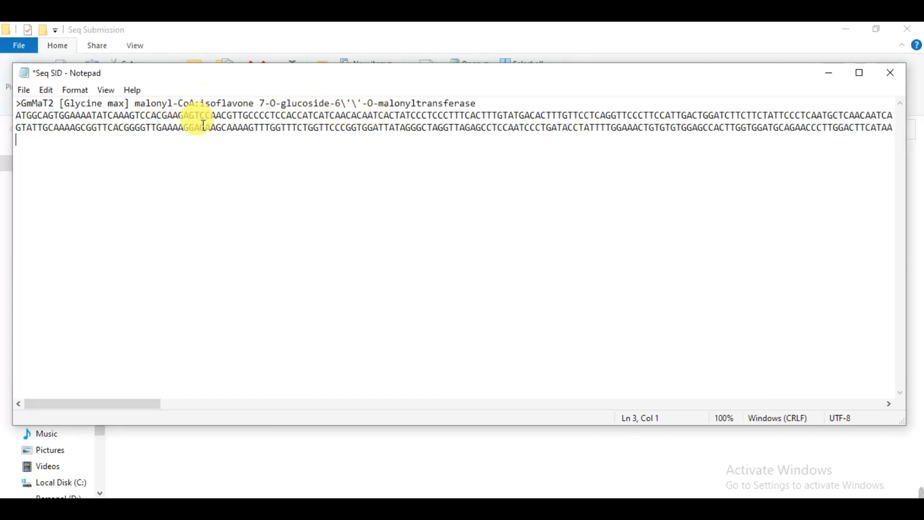
pyautogui.click(227, 129)
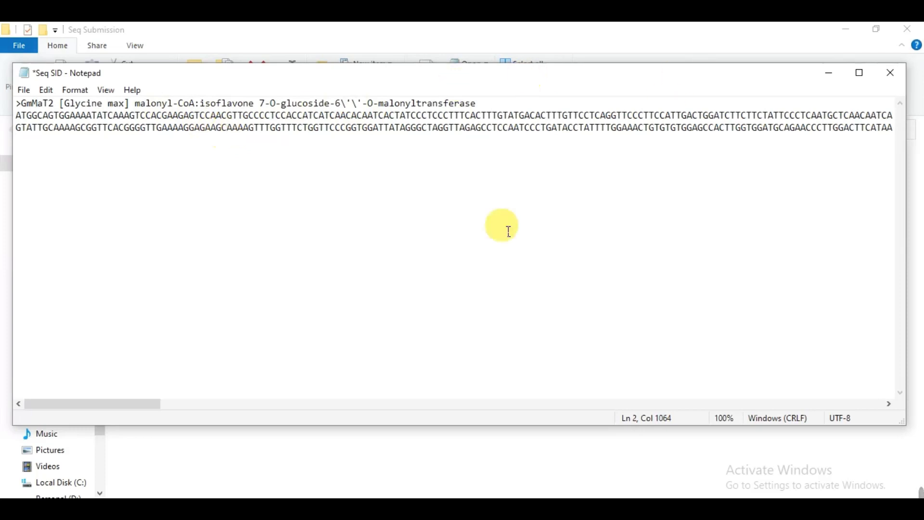
# Minimize Seq SID, open Feature file from the Seq Submission folder and move its window toward the middle
pyautogui.click(830, 77)
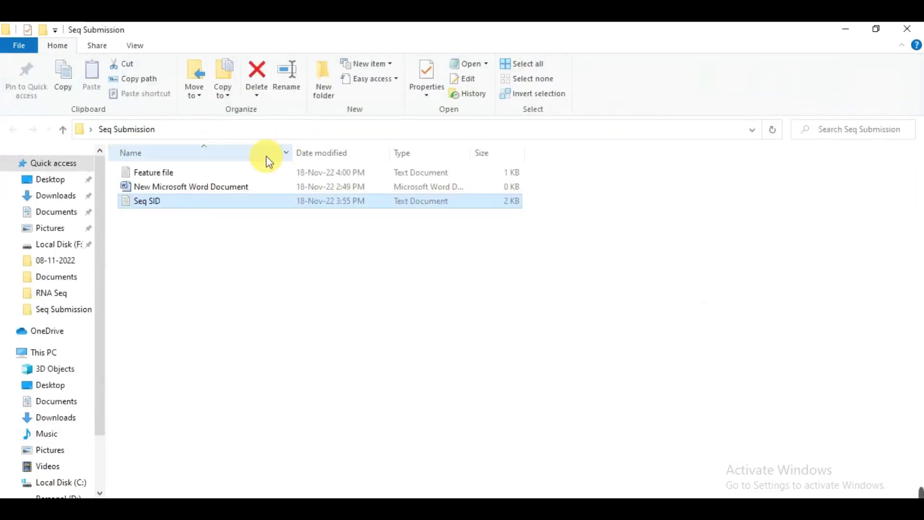
pyautogui.click(187, 175)
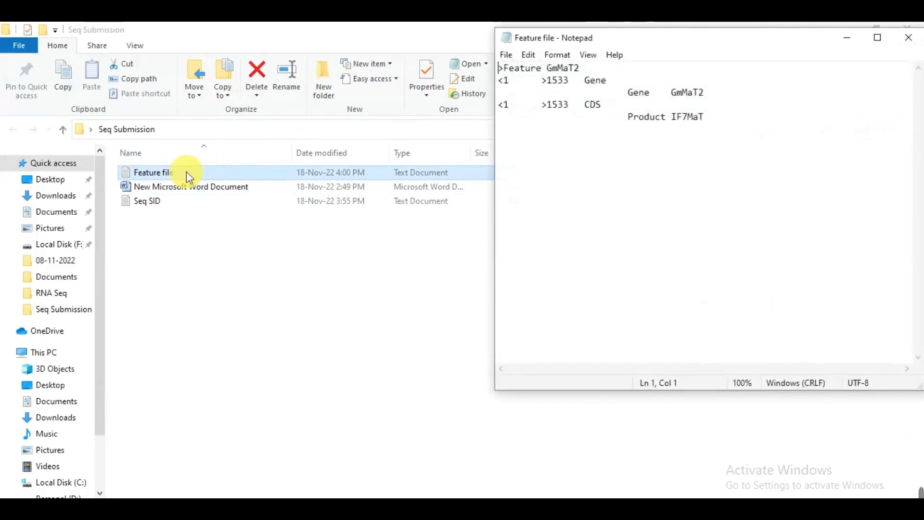
pyautogui.moveTo(725, 42); pyautogui.dragTo(461, 68)
# Begin a sample ">" entry two lines below the product line in Feature file, and erase it again
pyautogui.click(463, 159)
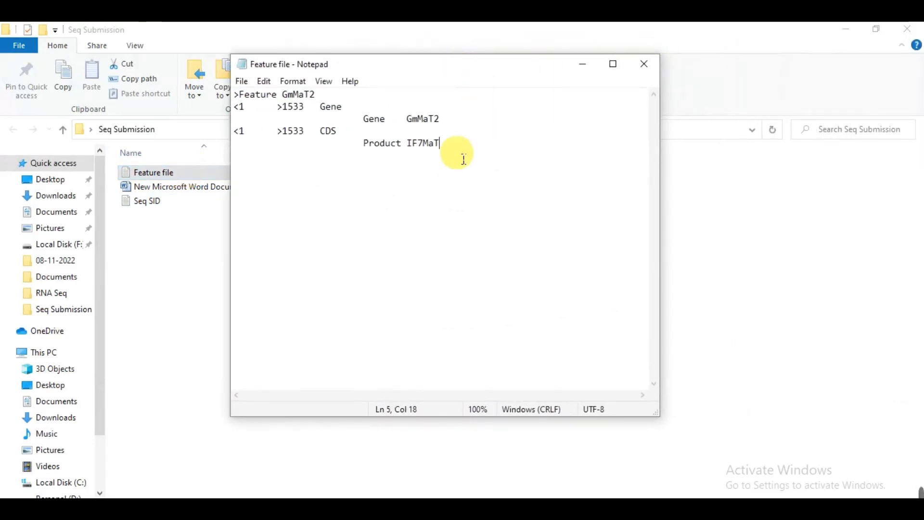
pyautogui.press('Return')
pyautogui.press('Return')
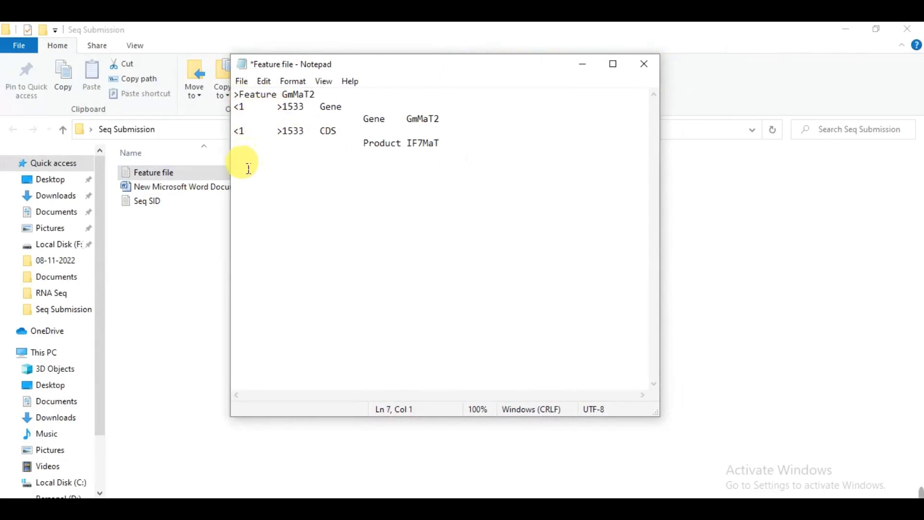
pyautogui.write('>')
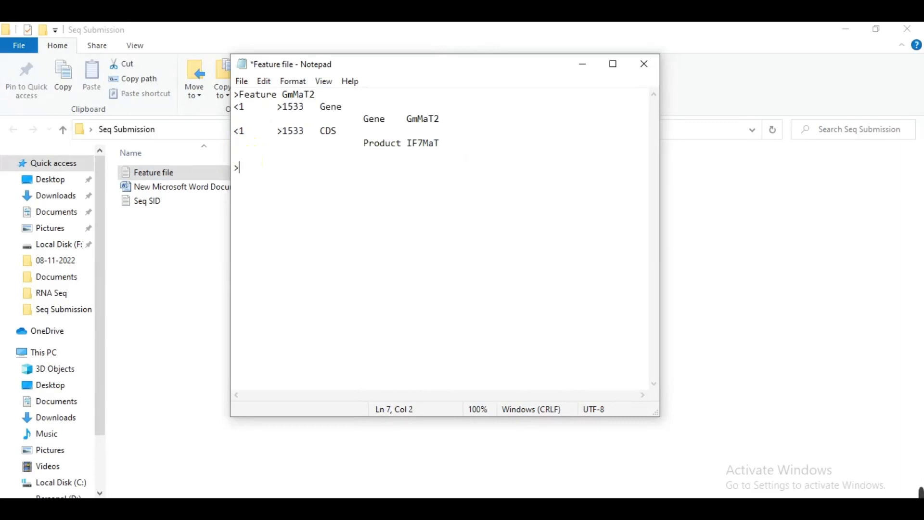
pyautogui.press('BackSpace')
pyautogui.press('BackSpace')
pyautogui.press('BackSpace')
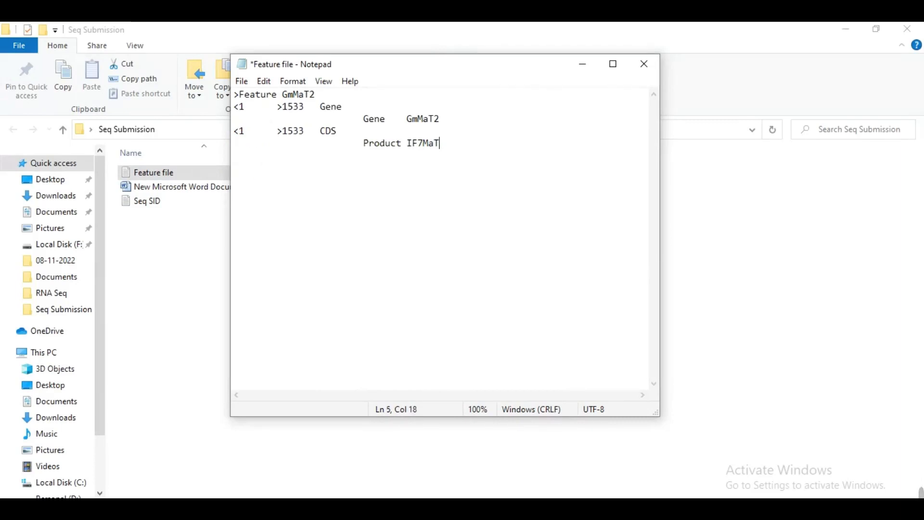
# Examine the ">Feature GmMaT2" line and the <1 start position of the gene line
pyautogui.moveTo(315, 94); pyautogui.dragTo(239, 100)
pyautogui.click(255, 95)
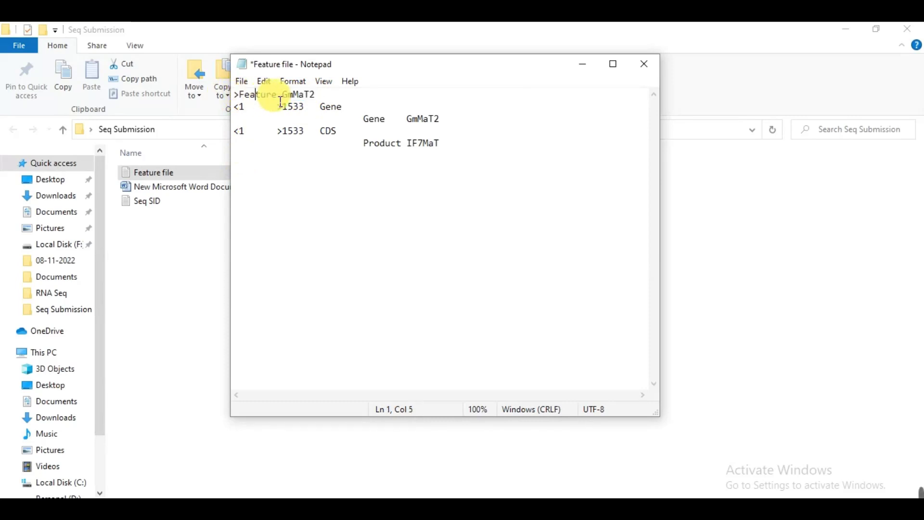
pyautogui.press('Right')
pyautogui.press('Right')
pyautogui.press('Right')
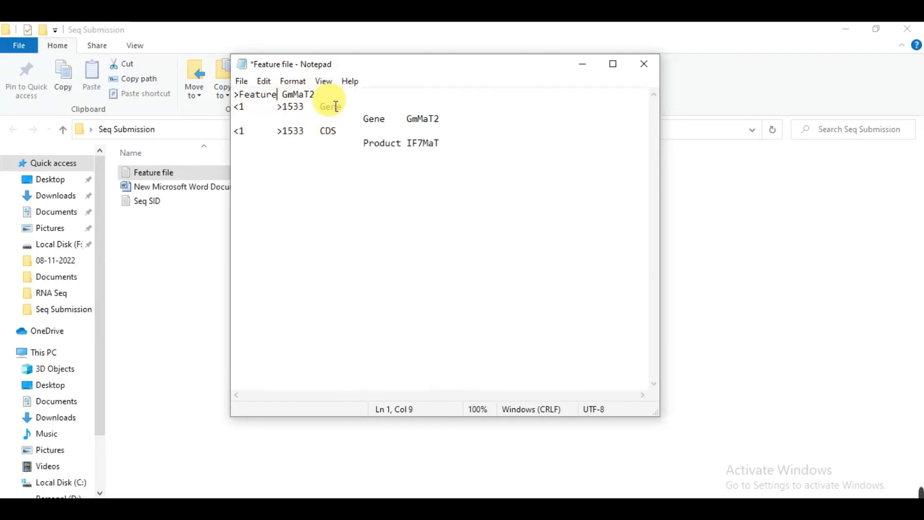
pyautogui.click(242, 110)
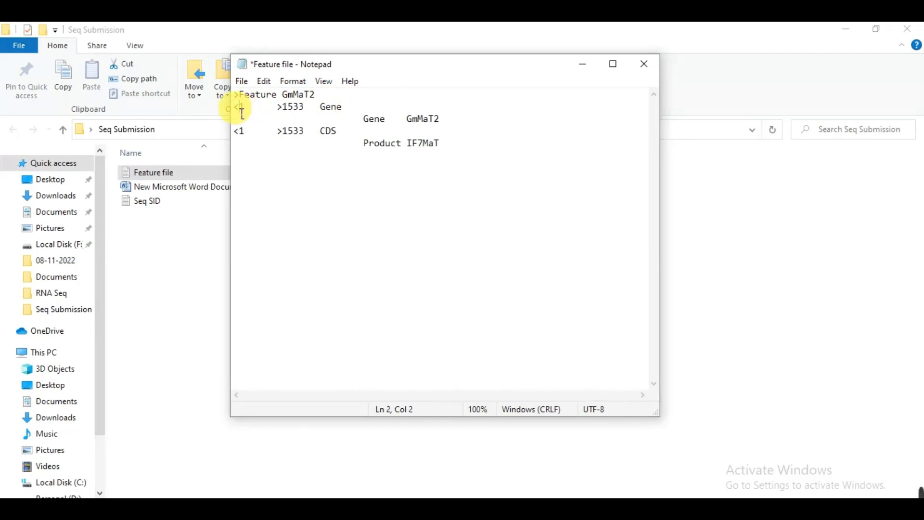
pyautogui.doubleClick(242, 111)
pyautogui.click(253, 112)
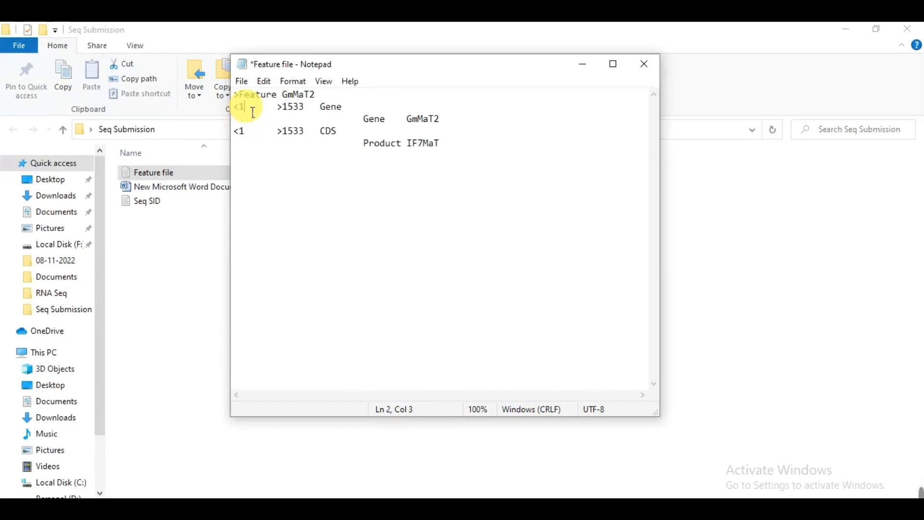
# Switch to Seq SID and locate the first base, A, at the start of the sequence
pyautogui.moveTo(615, 509)
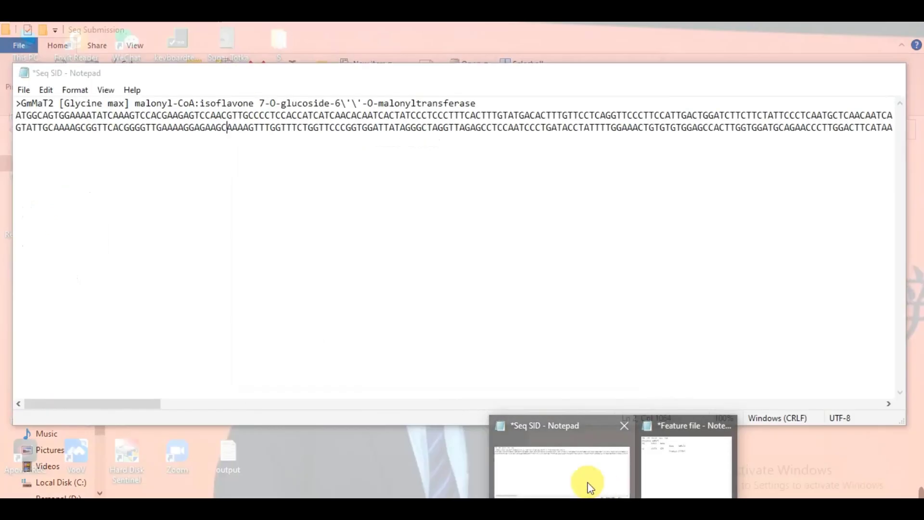
pyautogui.click(587, 484)
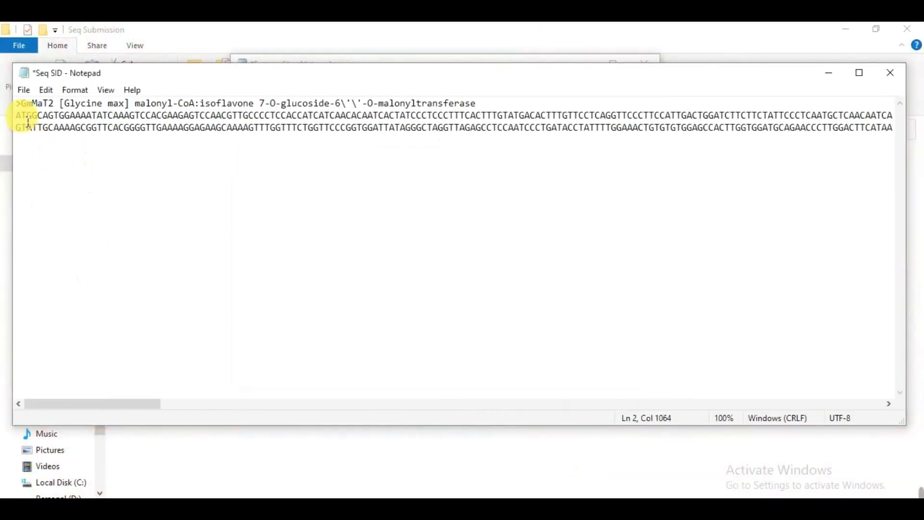
pyautogui.moveTo(17, 118); pyautogui.dragTo(22, 119)
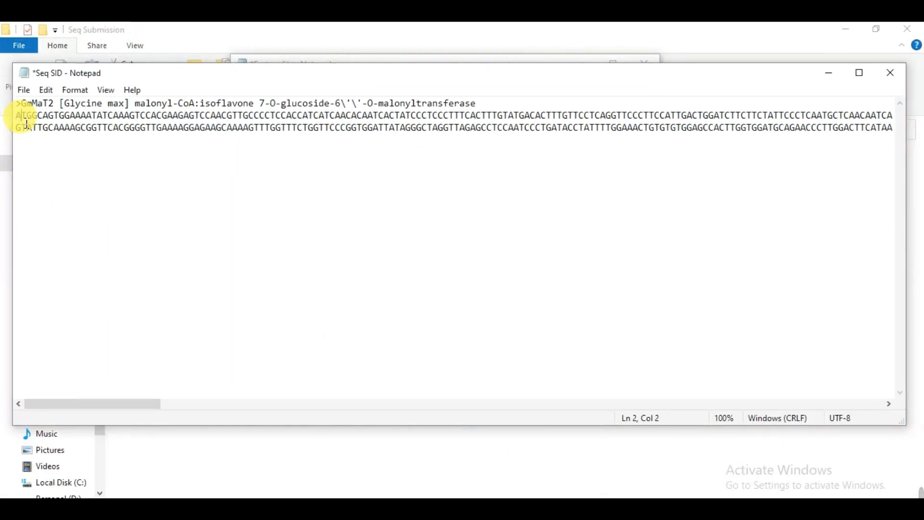
pyautogui.press('Left')
pyautogui.press('Left')
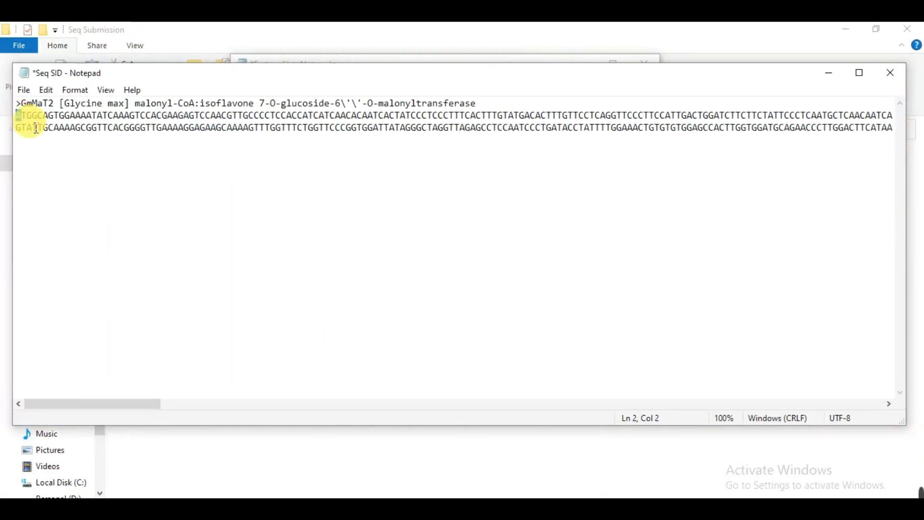
pyautogui.press('Down')
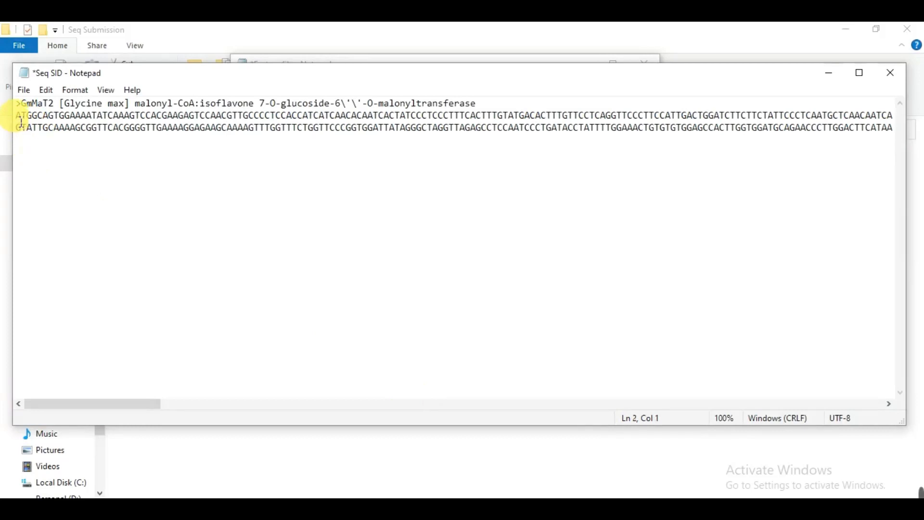
# Insert GGGGG ahead of the first ATG in the sequence and bring Feature file forward for comparison
pyautogui.write('GGTGGG')
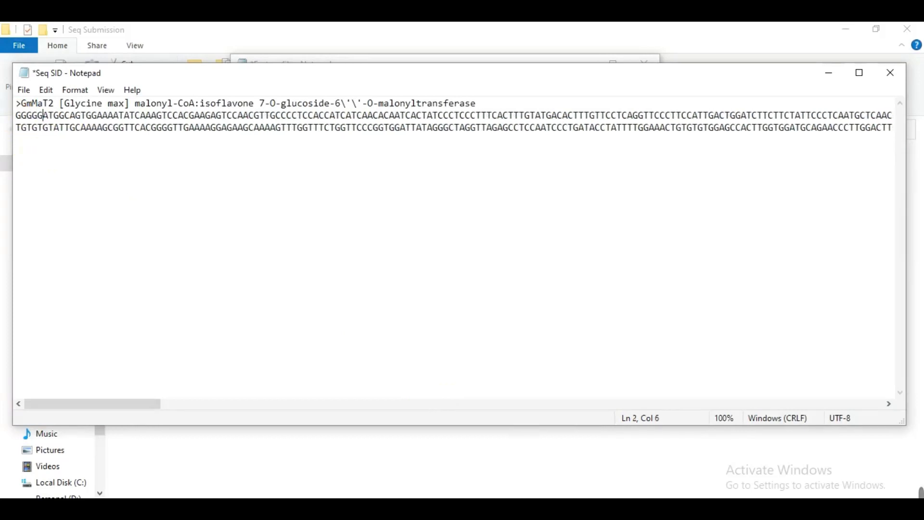
pyautogui.press('Right')
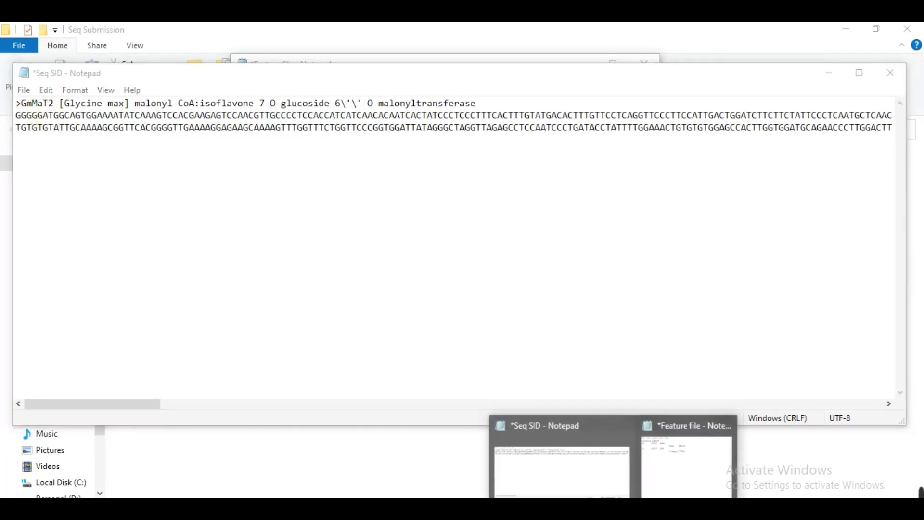
pyautogui.click(656, 487)
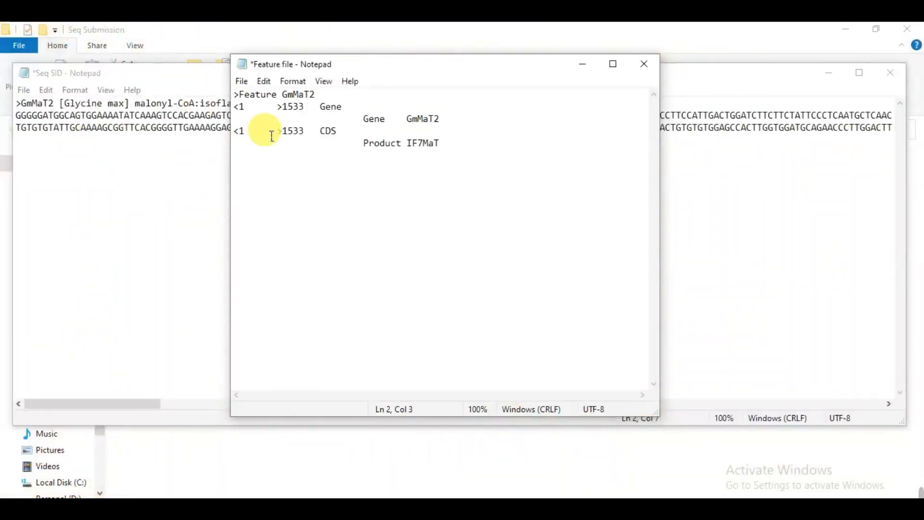
# Remove the extra G bases from Seq SID and restore the line break and final "e" of the header
pyautogui.click(50, 120)
pyautogui.press('BackSpace')
pyautogui.press('BackSpace')
pyautogui.press('BackSpace')
pyautogui.press('BackSpace')
pyautogui.press('BackSpace')
pyautogui.press('BackSpace')
pyautogui.press('BackSpace')
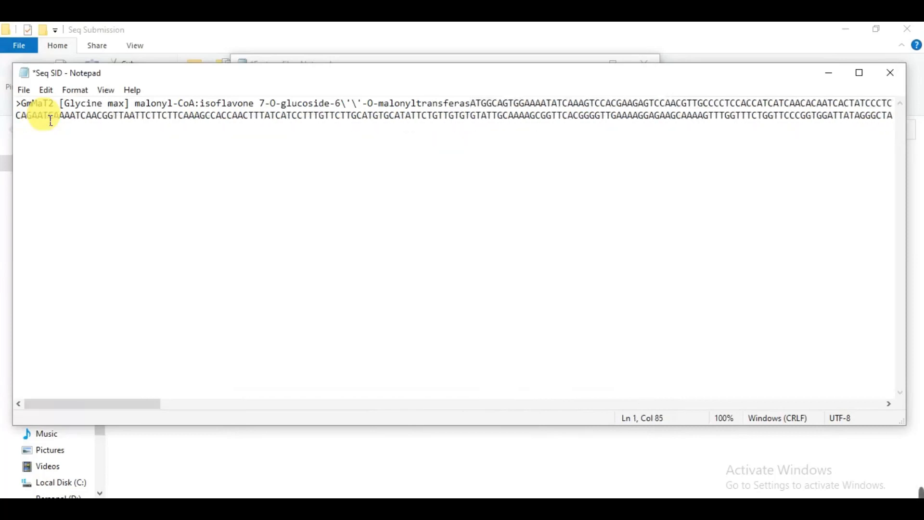
pyautogui.press('Return')
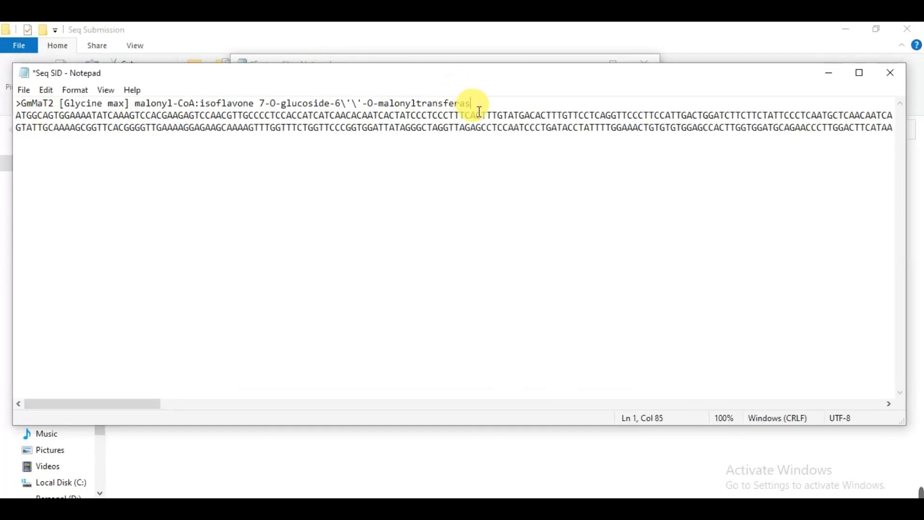
pyautogui.write('e')
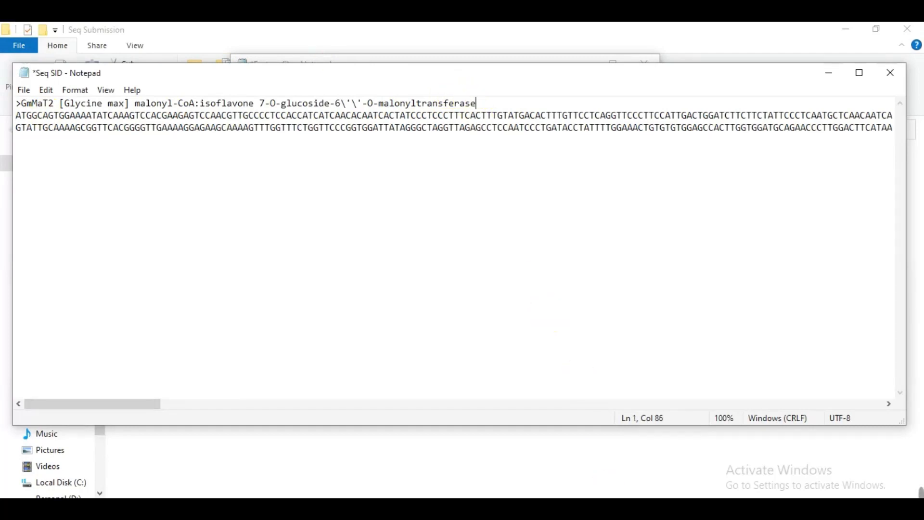
# Bring Feature file forward and examine the end position and the Gene feature key on the gene line
pyautogui.click(656, 474)
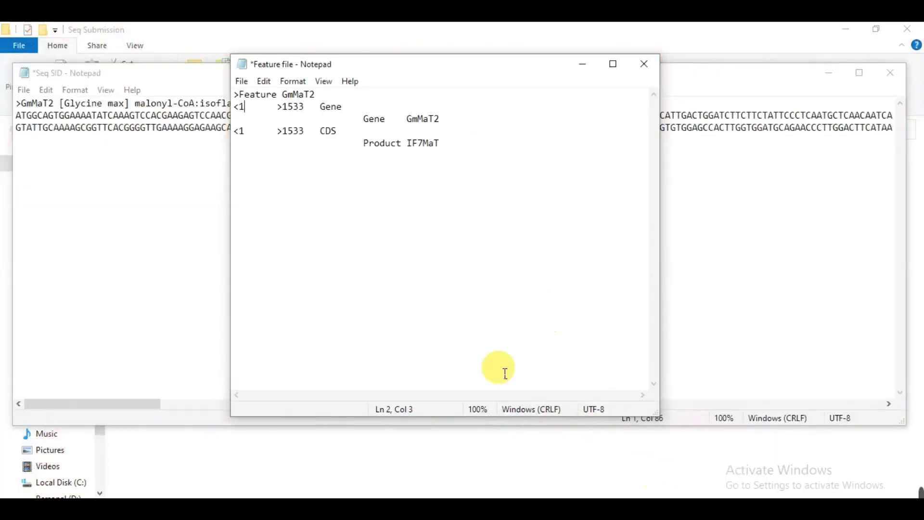
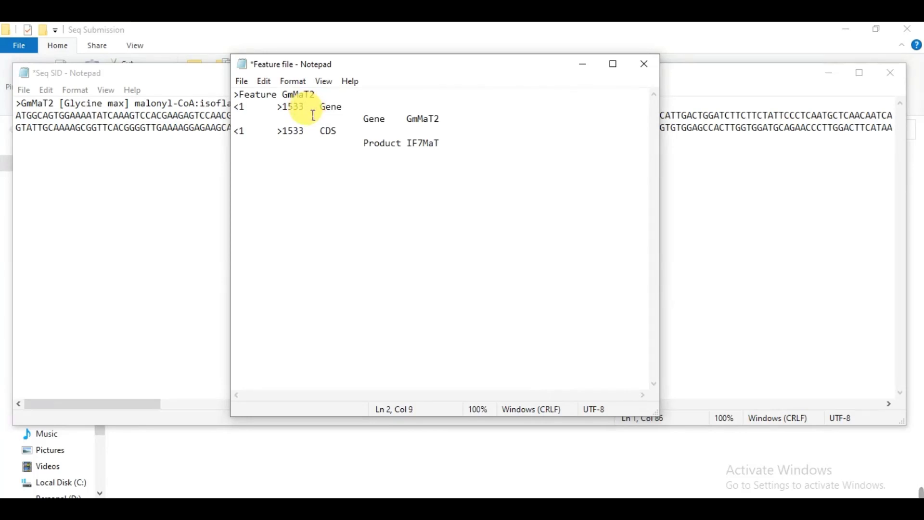
pyautogui.doubleClick(294, 110)
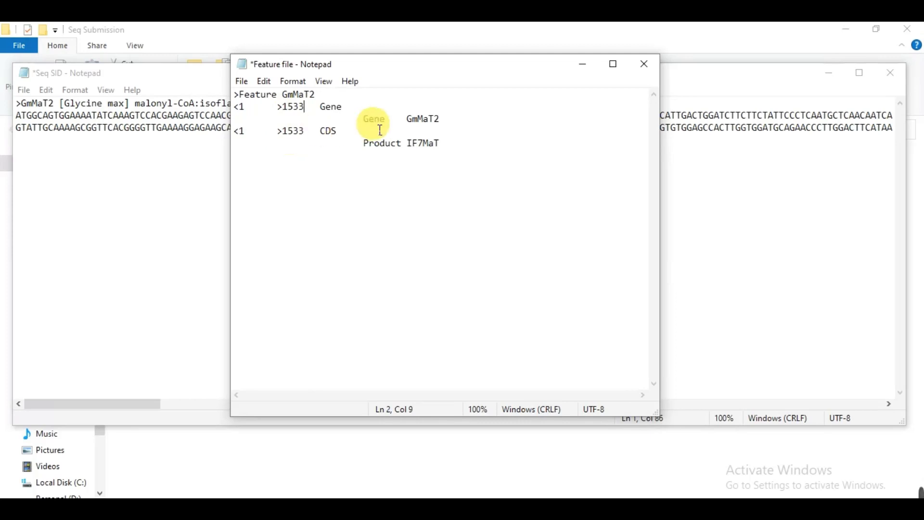
pyautogui.click(355, 108)
pyautogui.press('Right')
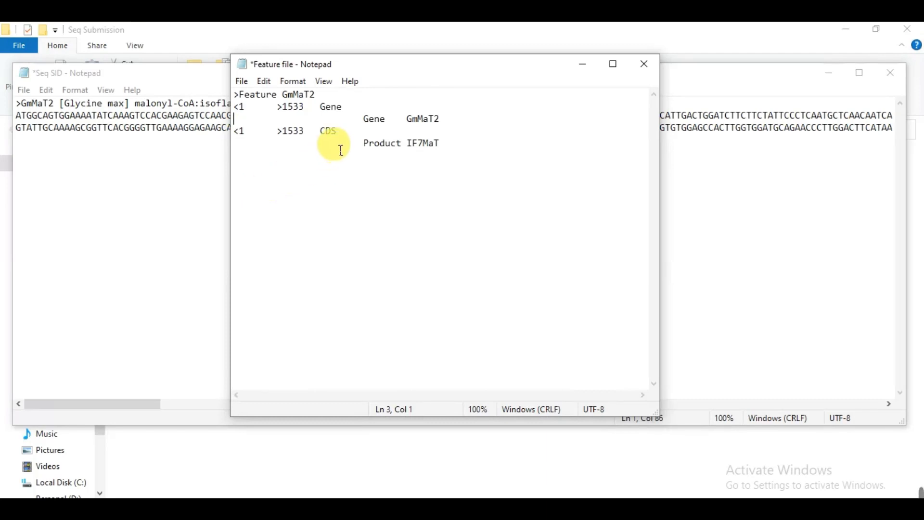
# Remove the indentation before the Gene qualifier on the third line and restore it with three tabs
pyautogui.click(368, 121)
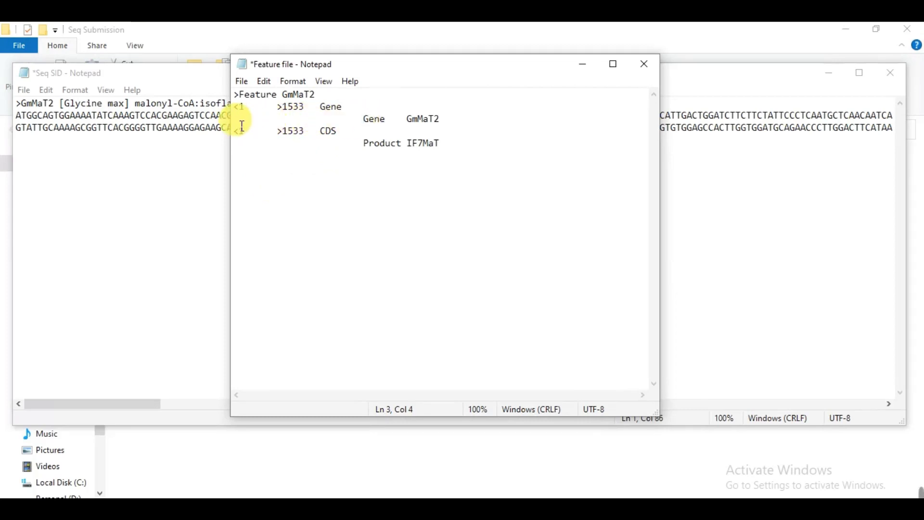
pyautogui.press('BackSpace')
pyautogui.press('BackSpace')
pyautogui.press('BackSpace')
pyautogui.press('Tab')
pyautogui.press('Tab')
pyautogui.press('Tab')
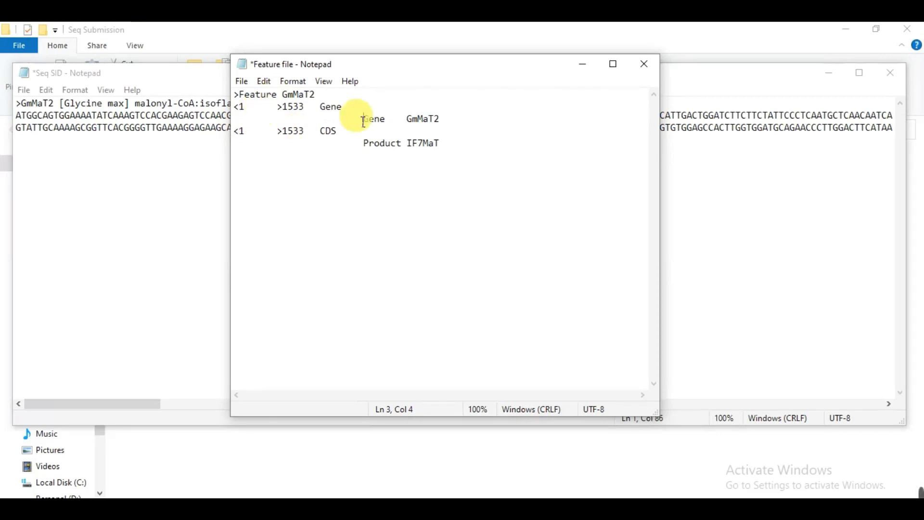
# Examine the Gene qualifier, the CDS line and the Product IF7MaT line beneath it
pyautogui.press('Right')
pyautogui.press('Right')
pyautogui.press('Right')
pyautogui.press('Right')
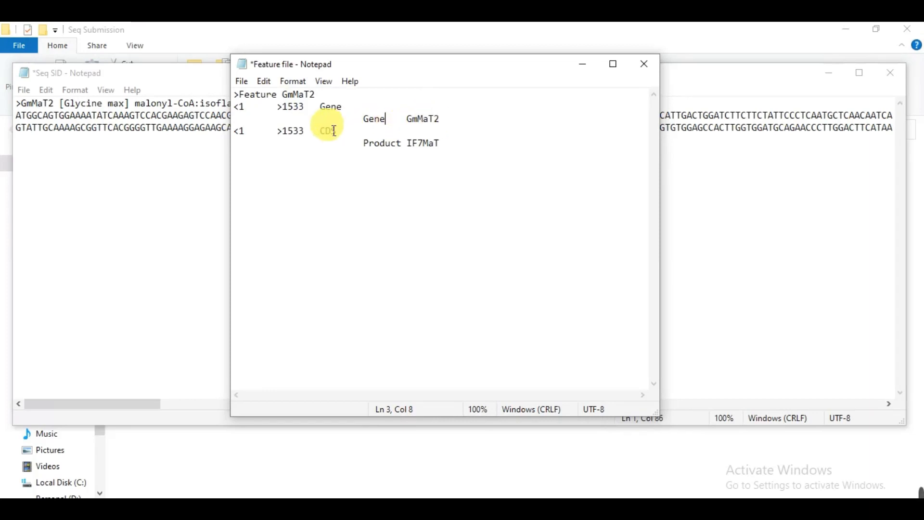
pyautogui.click(242, 135)
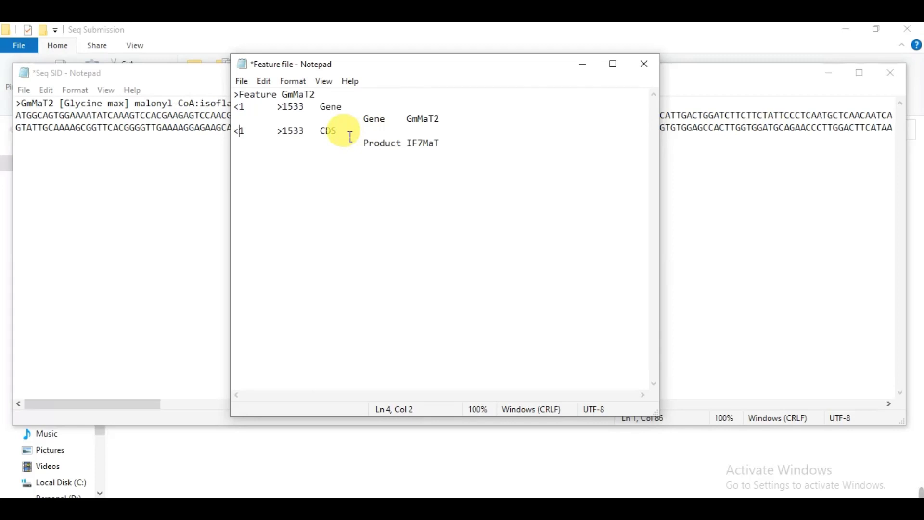
pyautogui.click(239, 152)
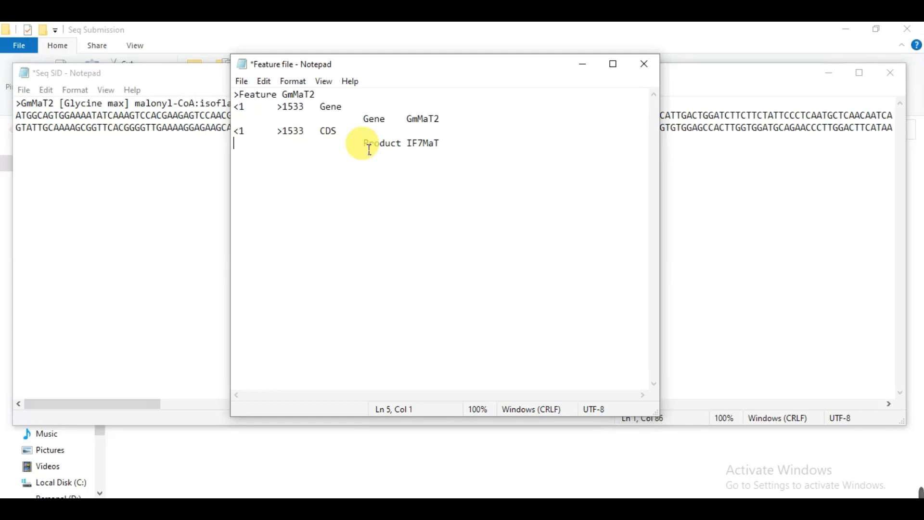
pyautogui.click(405, 150)
pyautogui.press('Right')
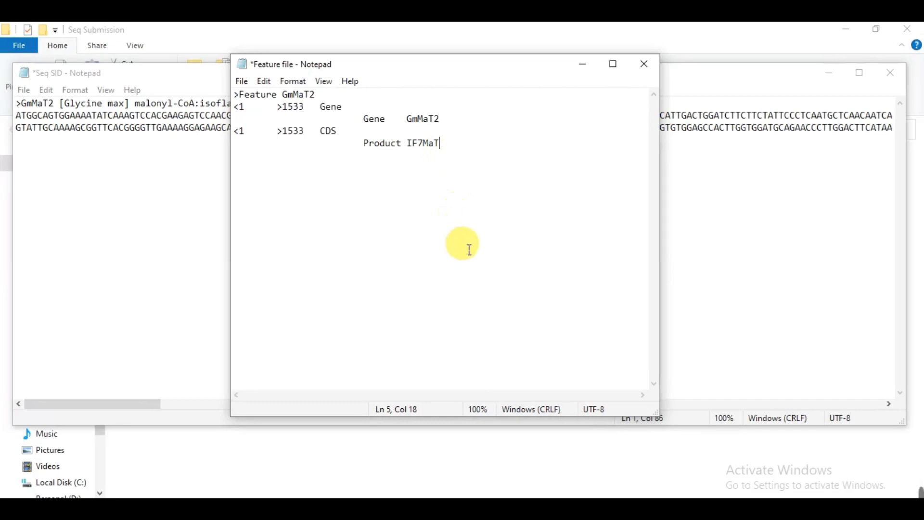
# Switch to the browser, open the "How to submit data to GenBank" result in a new tab and go to BankIt from that page
pyautogui.hotkey('alt', 'Tab')
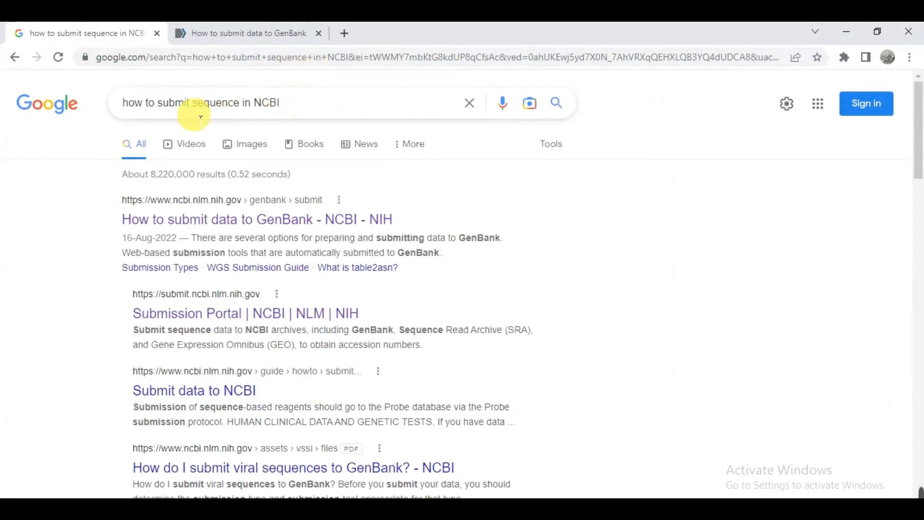
pyautogui.rightClick(217, 225)
pyautogui.click(232, 231)
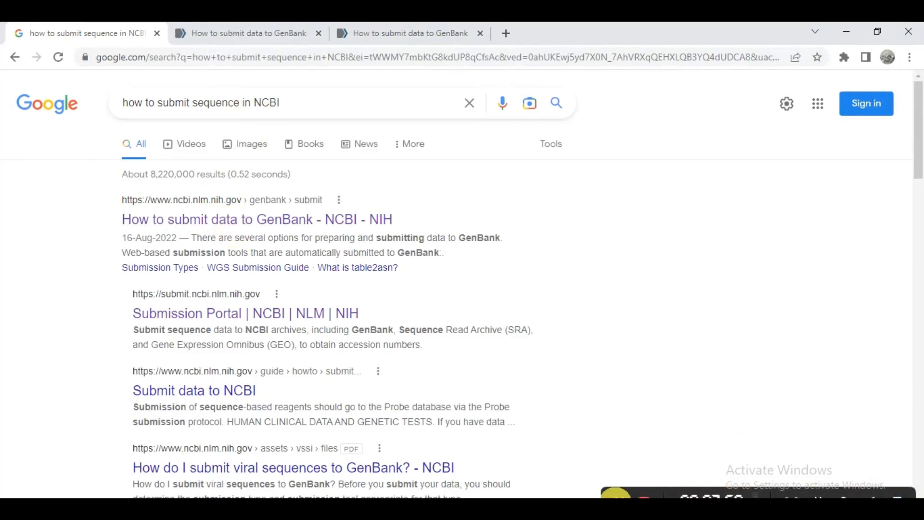
pyautogui.click(231, 35)
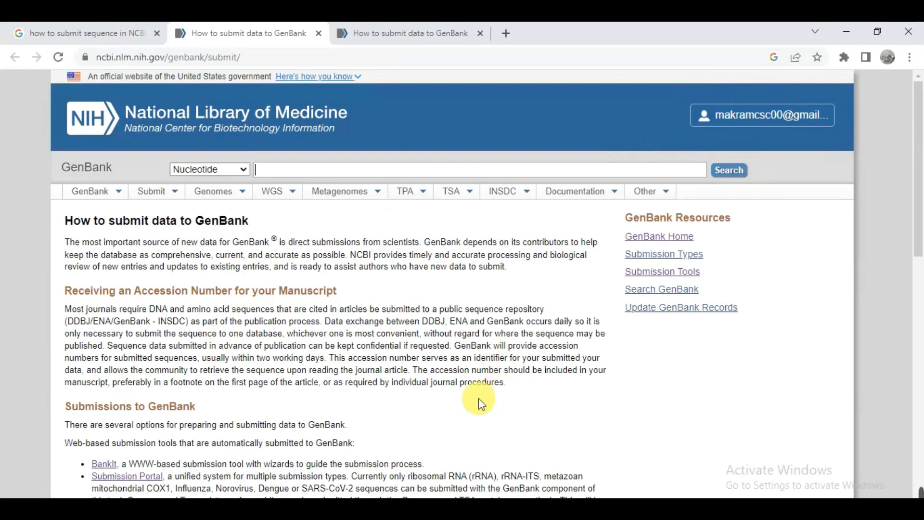
pyautogui.click(106, 466)
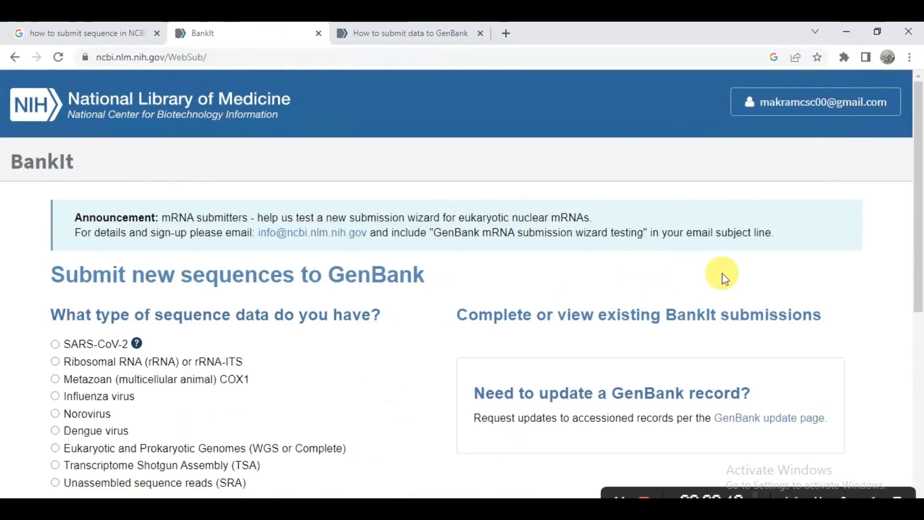
# Start a new BankIt submission for "Sequence data not listed above", agreeing to discard the incomplete submission
pyautogui.moveTo(915, 214); pyautogui.dragTo(914, 355)
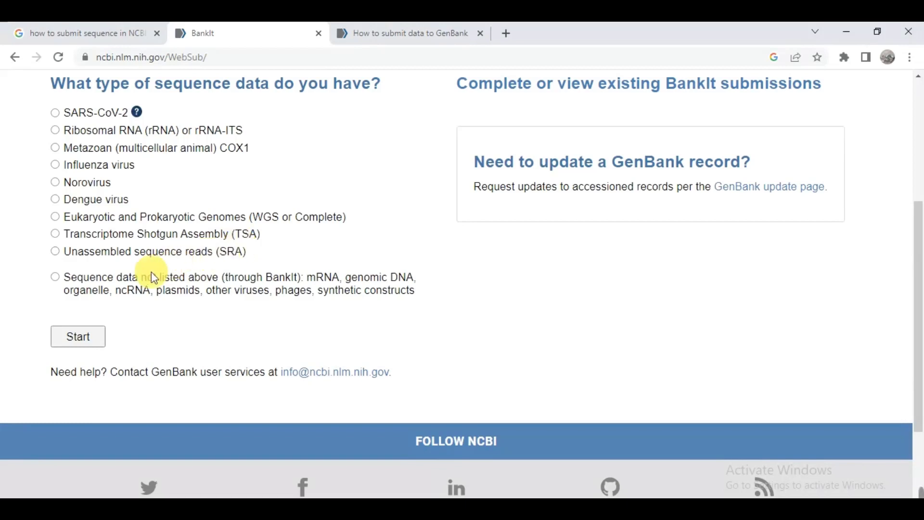
pyautogui.click(54, 278)
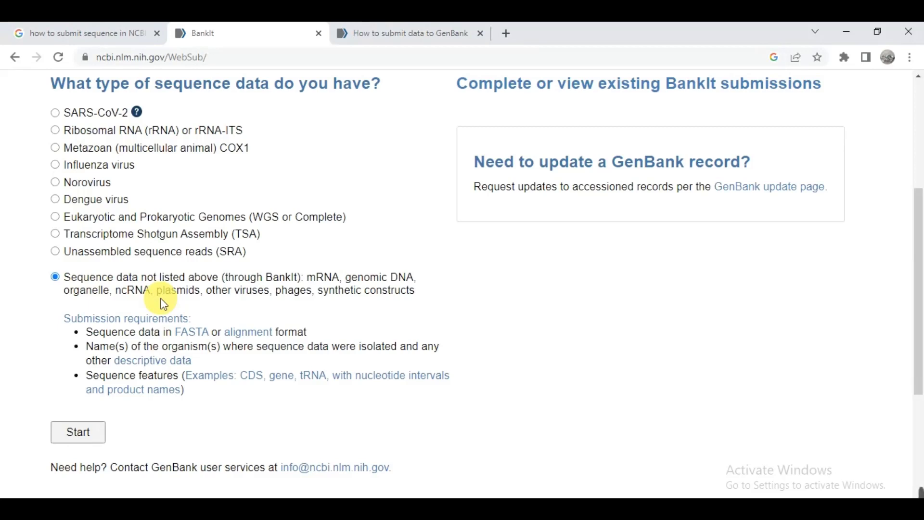
pyautogui.click(85, 436)
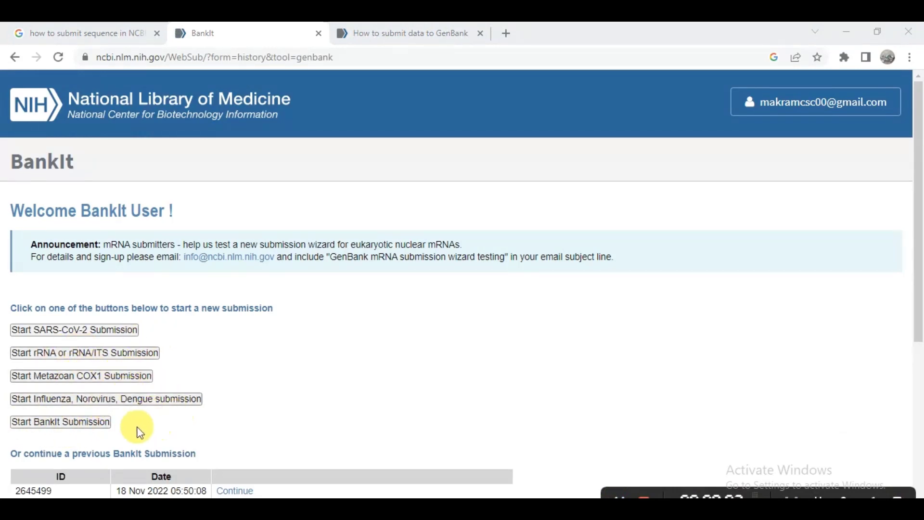
pyautogui.click(81, 426)
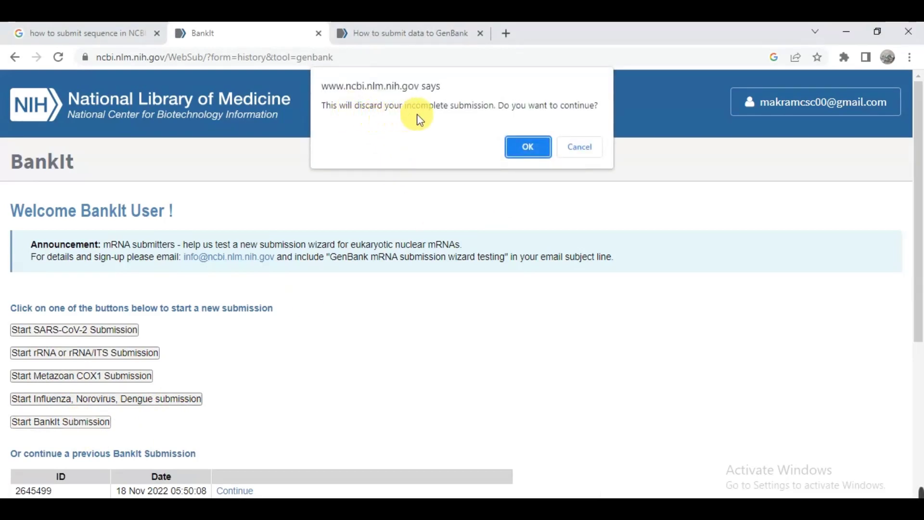
pyautogui.click(529, 147)
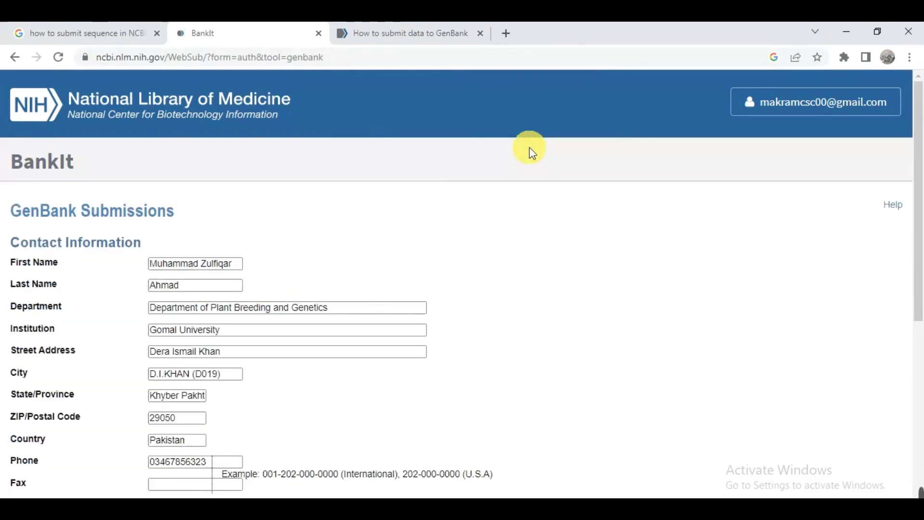
# Accept the prefilled contact information and continue to the Reference page
pyautogui.moveTo(904, 493)
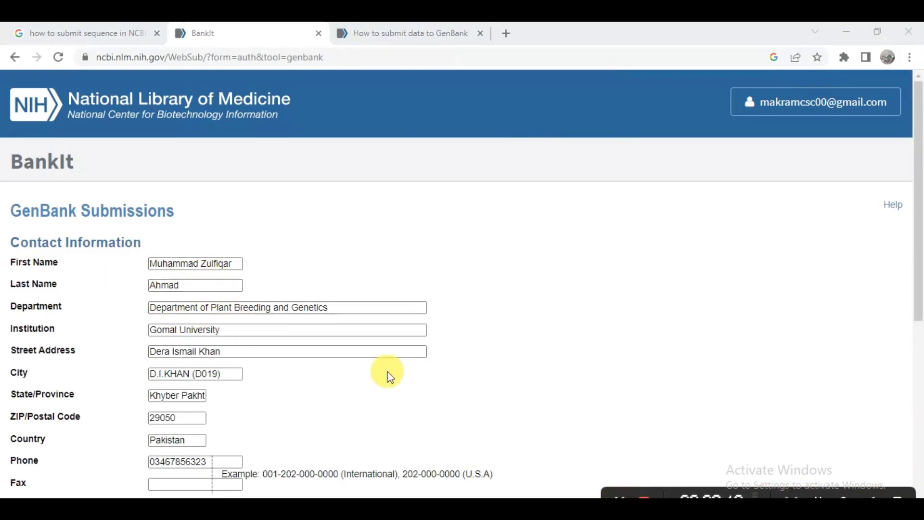
pyautogui.click(404, 417)
pyautogui.moveTo(918, 272); pyautogui.dragTo(918, 412)
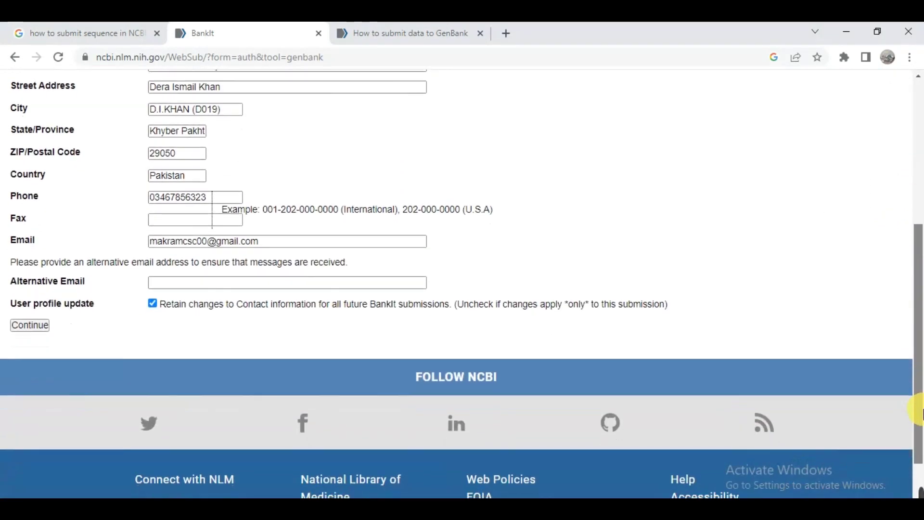
pyautogui.click(31, 324)
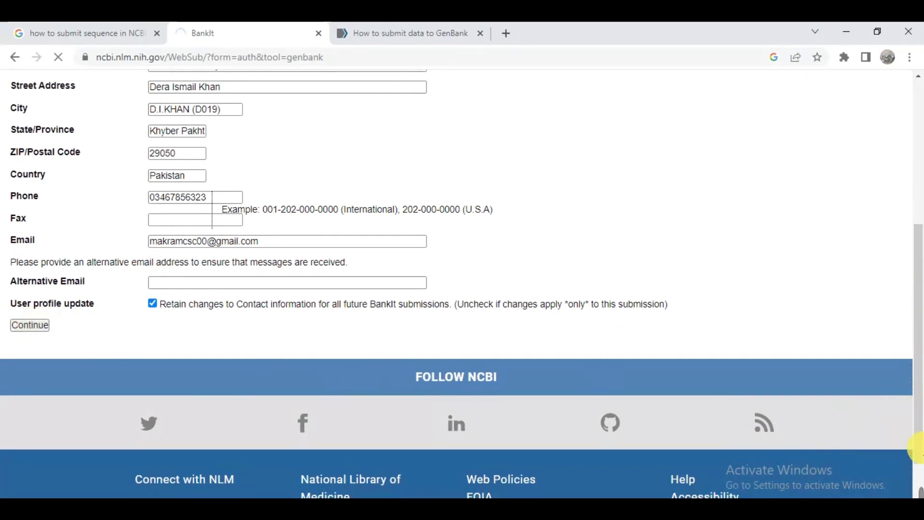
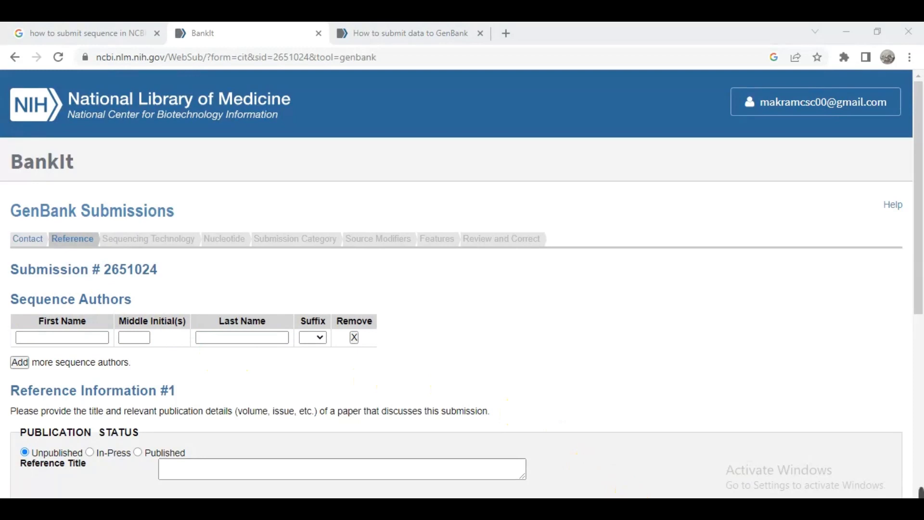
# Consult the GmMaT2 paper in Adobe Reader, return to BankIt and enter the first sequence author's first name, middle initial and last name without a suffix
pyautogui.click(644, 452)
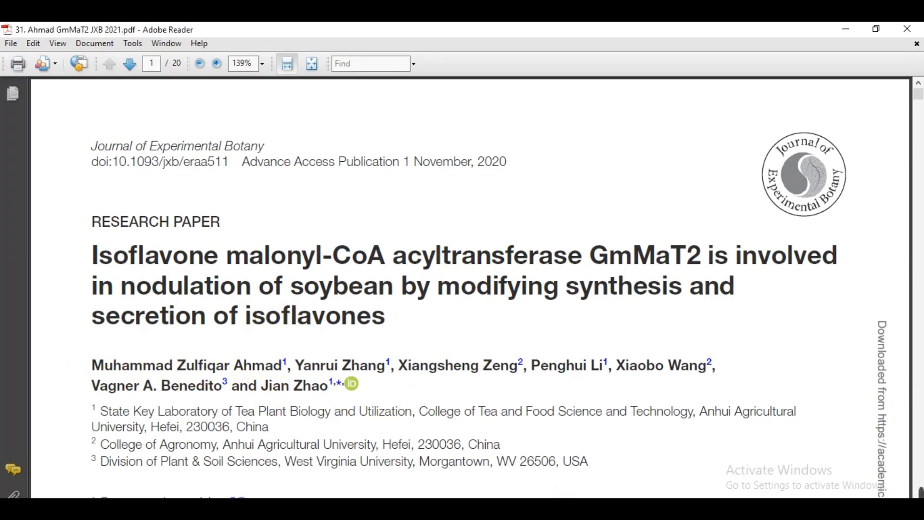
pyautogui.hotkey('alt', 'Tab')
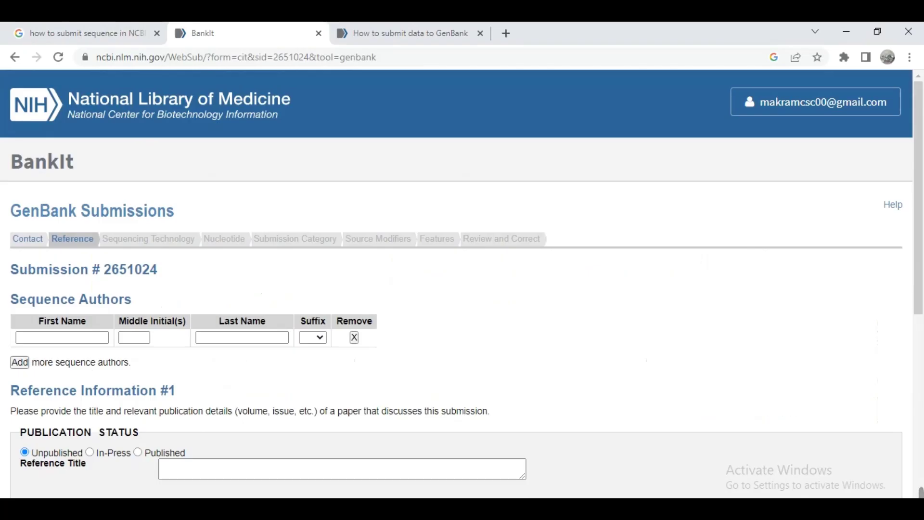
pyautogui.click(77, 346)
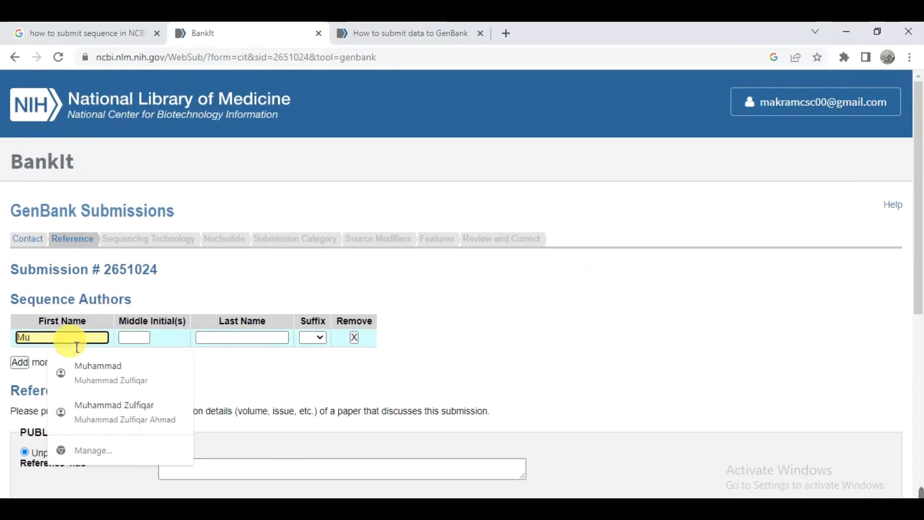
pyautogui.write('Muhammad')
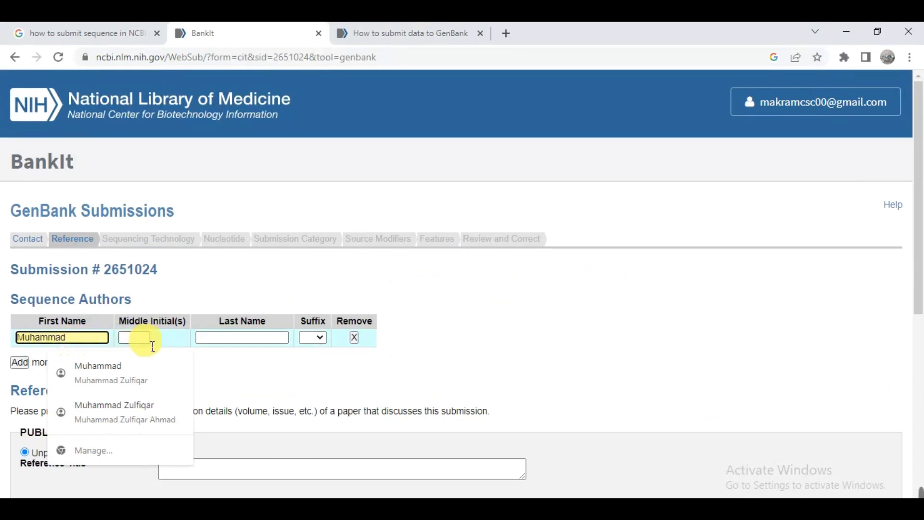
pyautogui.click(149, 342)
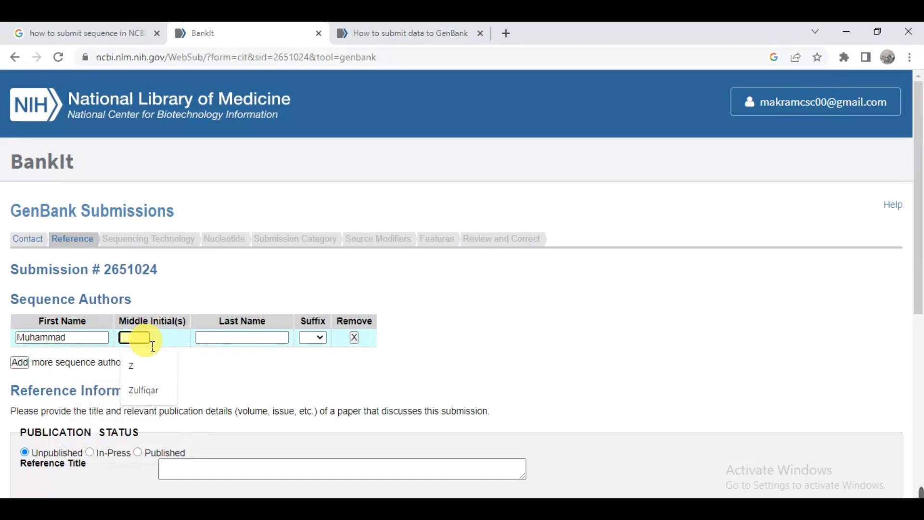
pyautogui.click(235, 338)
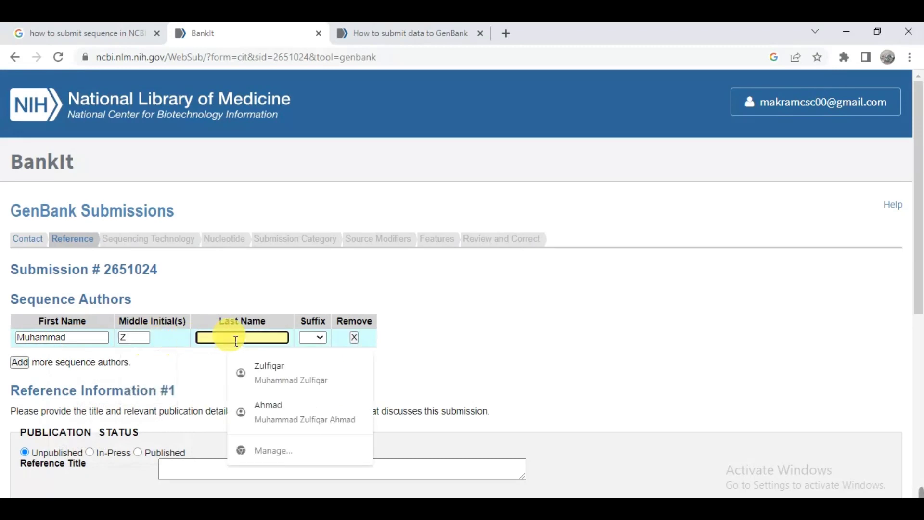
pyautogui.write('Ahmad')
pyautogui.click(320, 339)
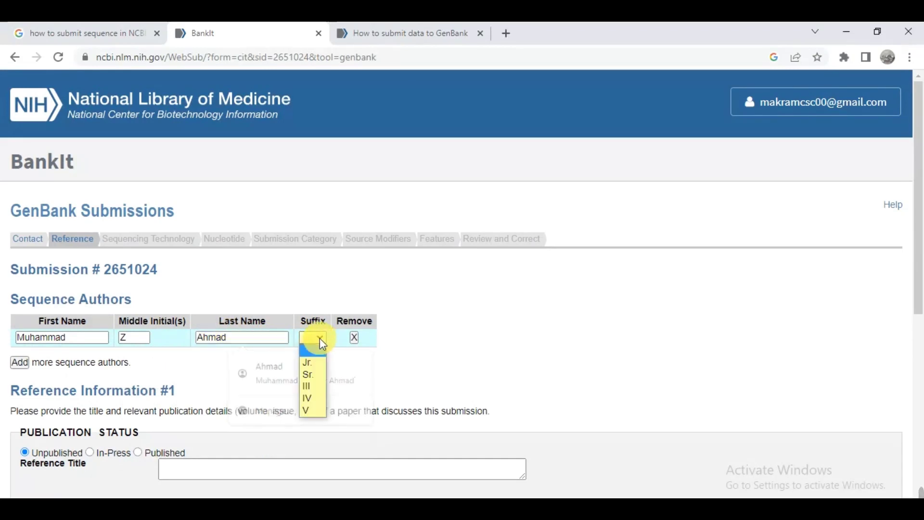
pyautogui.click(323, 344)
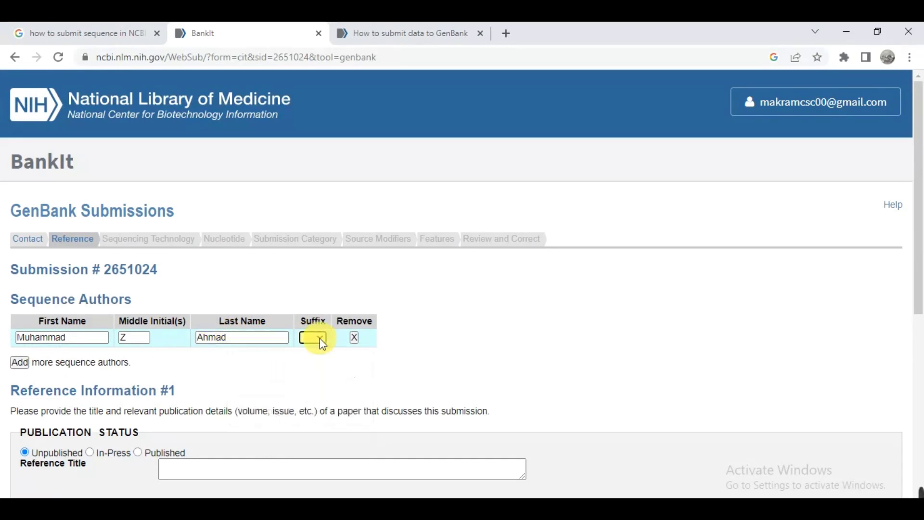
# Add a second sequence author with the author's first and last name, and bring the Reference Information section into view
pyautogui.click(20, 365)
pyautogui.click(52, 356)
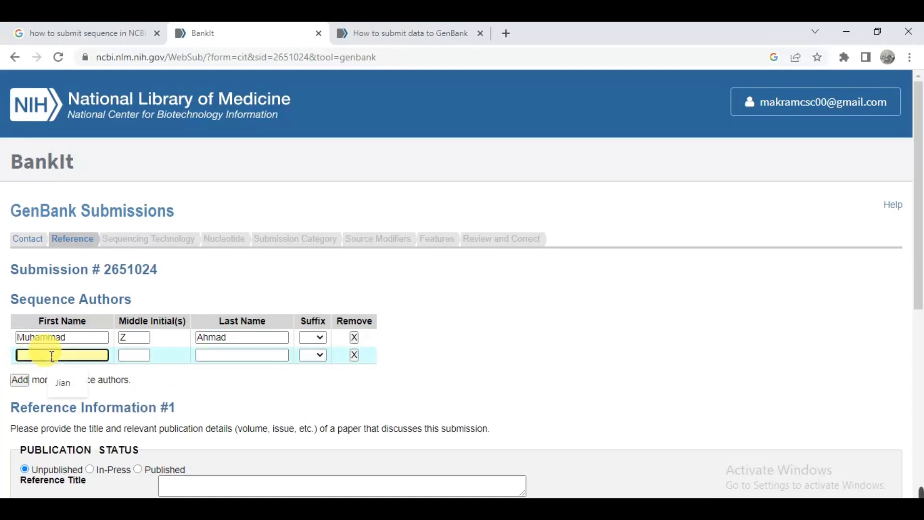
pyautogui.write('Jian')
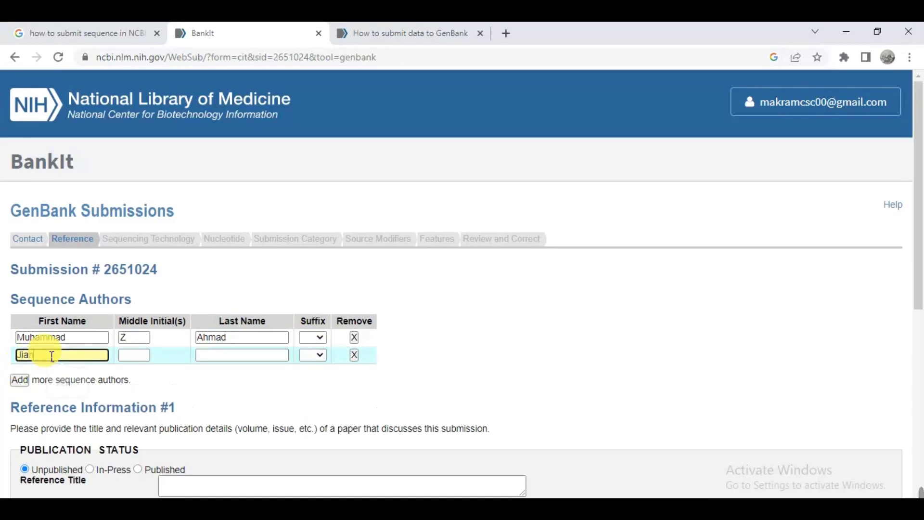
pyautogui.click(258, 361)
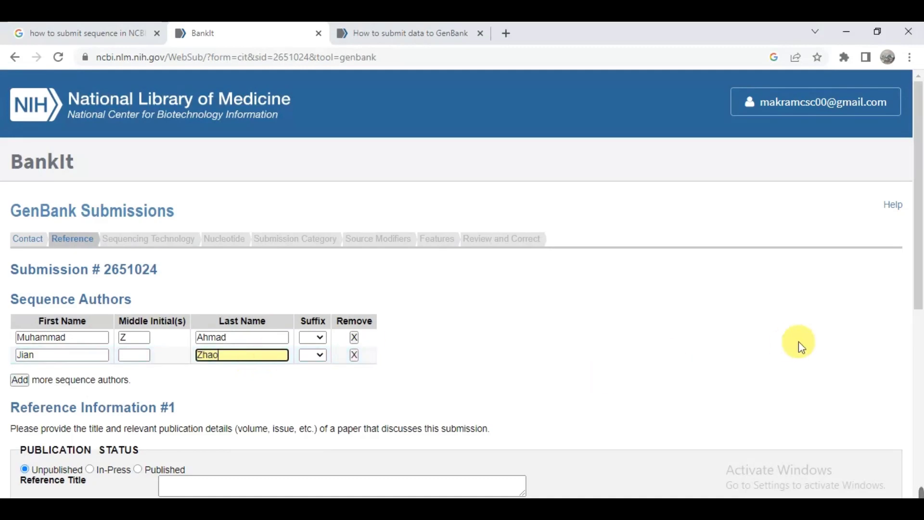
pyautogui.moveTo(915, 307); pyautogui.dragTo(848, 426)
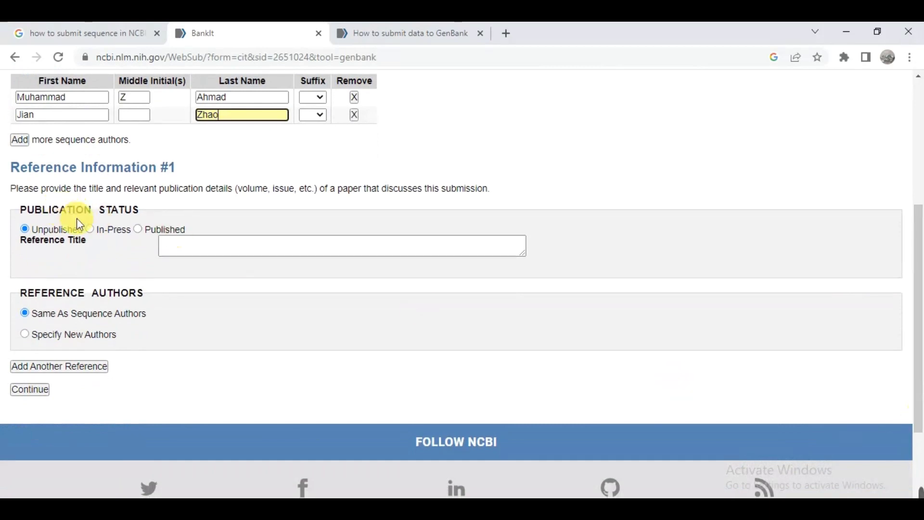
# Set the reference's publication status to Published and choose "Journal of experimental botany" as the journal title
pyautogui.click(23, 229)
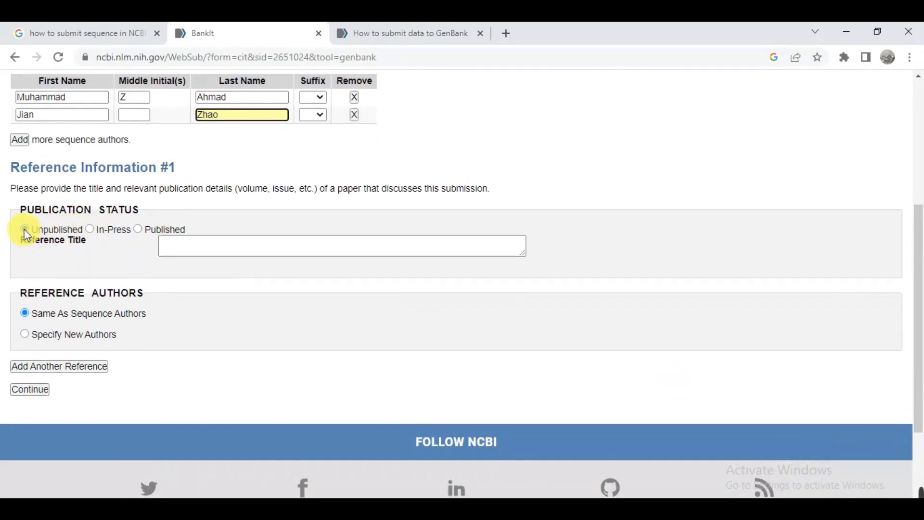
pyautogui.click(91, 230)
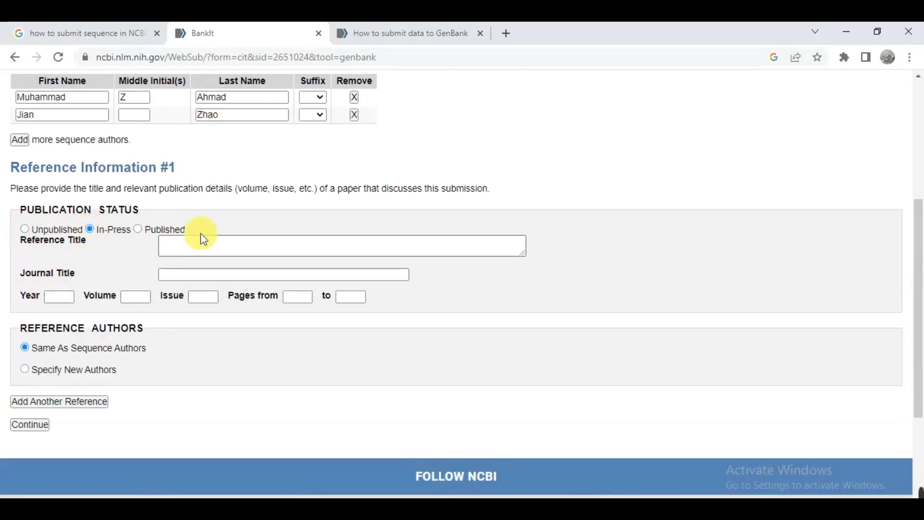
pyautogui.click(139, 230)
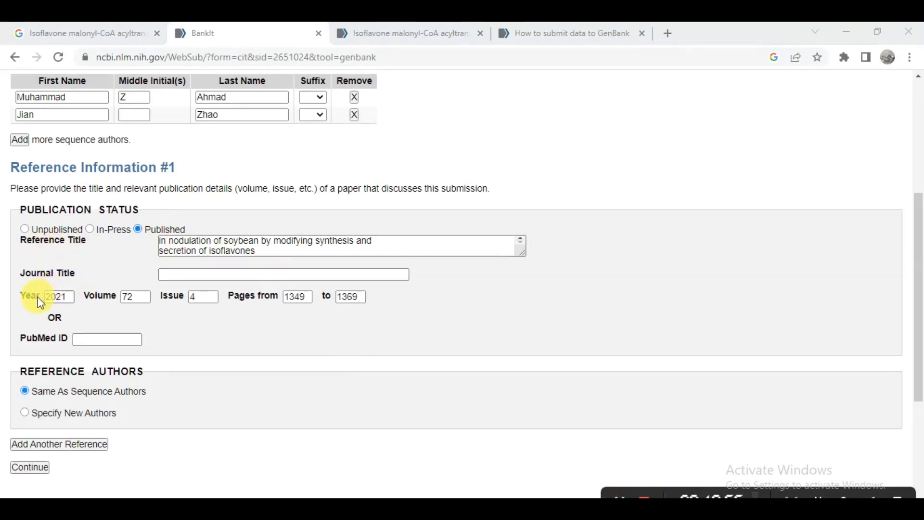
pyautogui.click(185, 283)
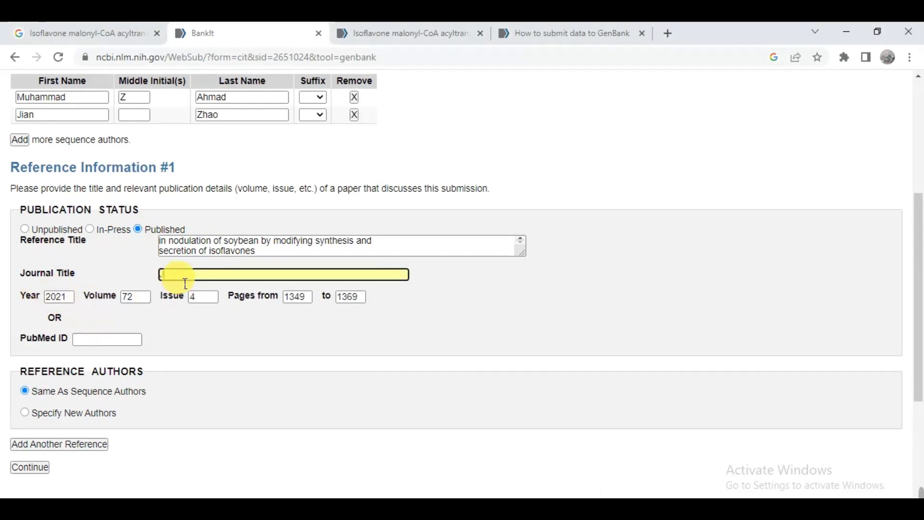
pyautogui.write('Journal o')
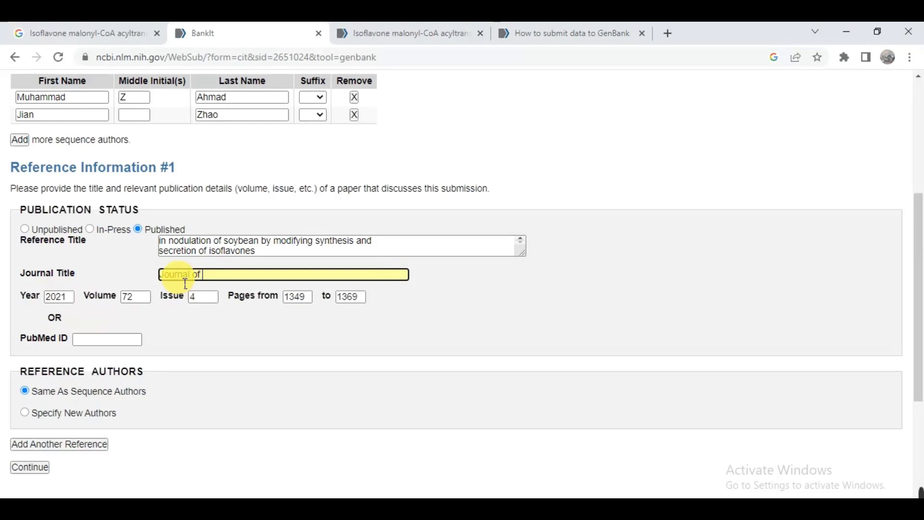
pyautogui.write('f Experimental Botany')
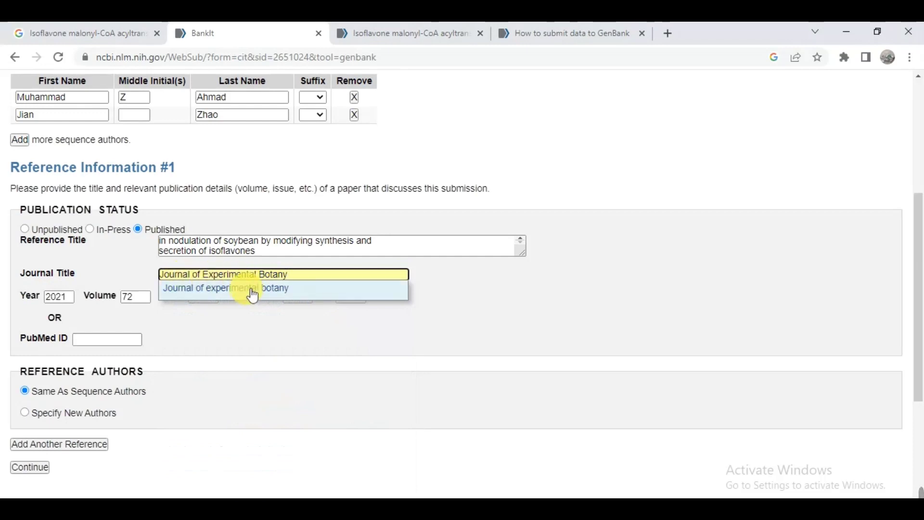
pyautogui.click(252, 289)
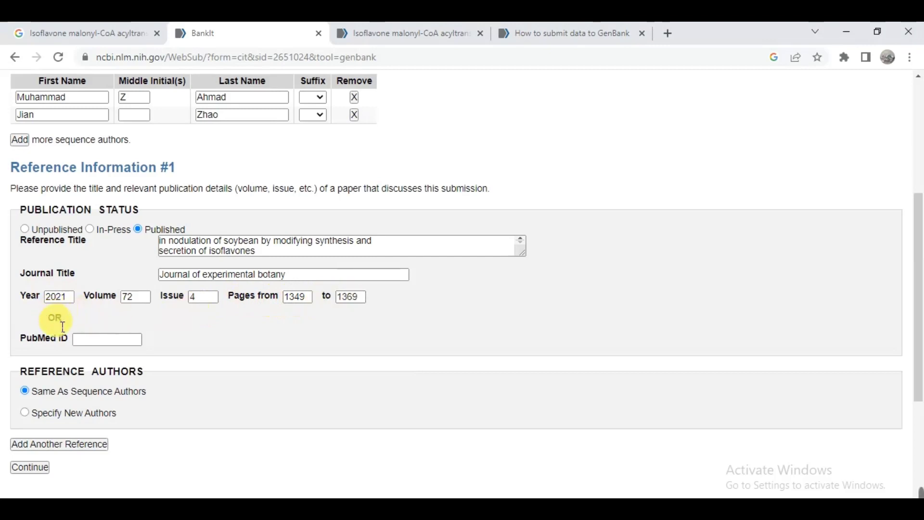
# Look up the paper's PMID on its PubMed page, return to BankIt and continue to the Sequencing Technology page
pyautogui.click(402, 33)
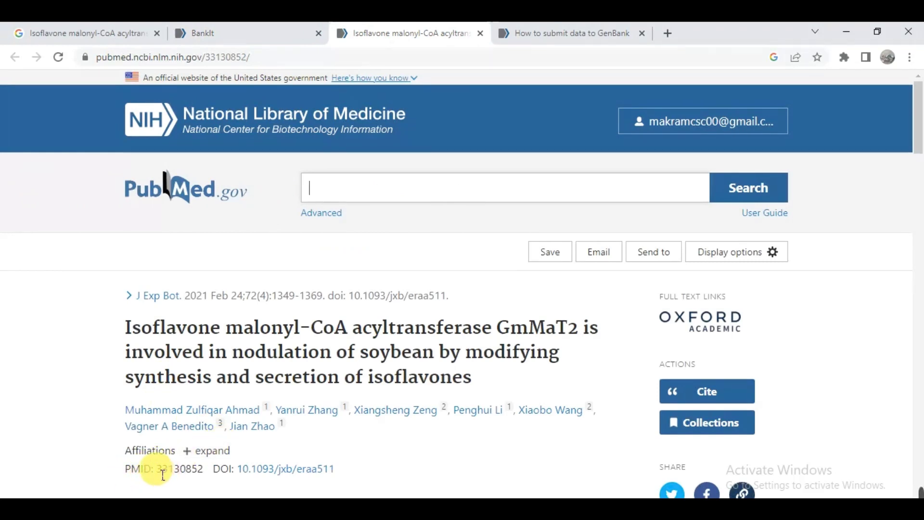
pyautogui.moveTo(163, 471); pyautogui.dragTo(203, 474)
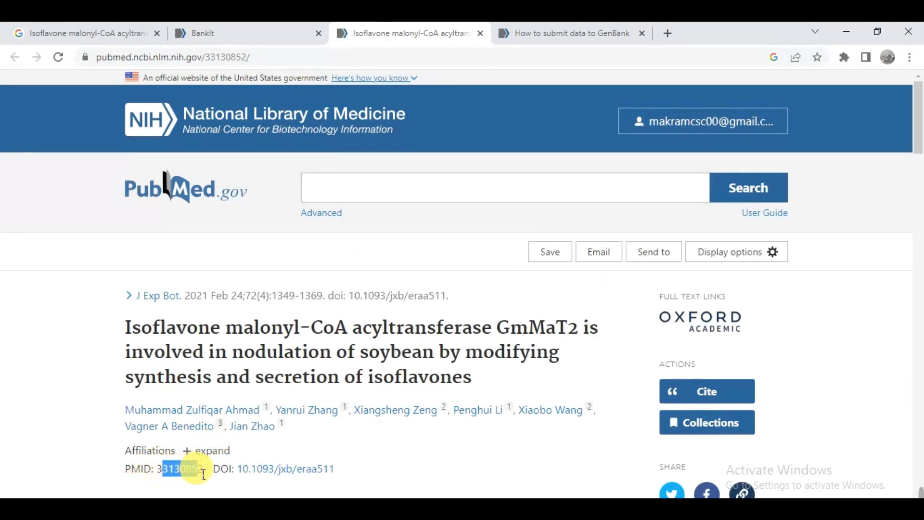
pyautogui.click(254, 42)
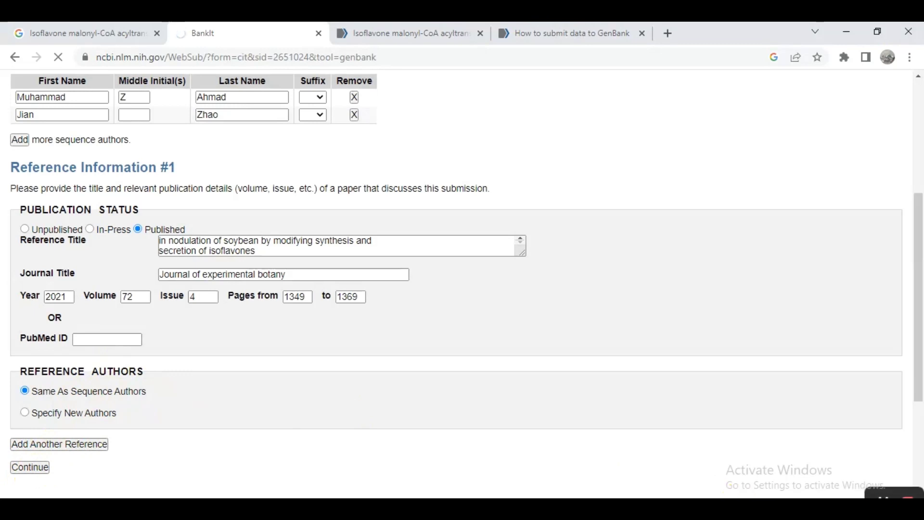
pyautogui.moveTo(690, 496)
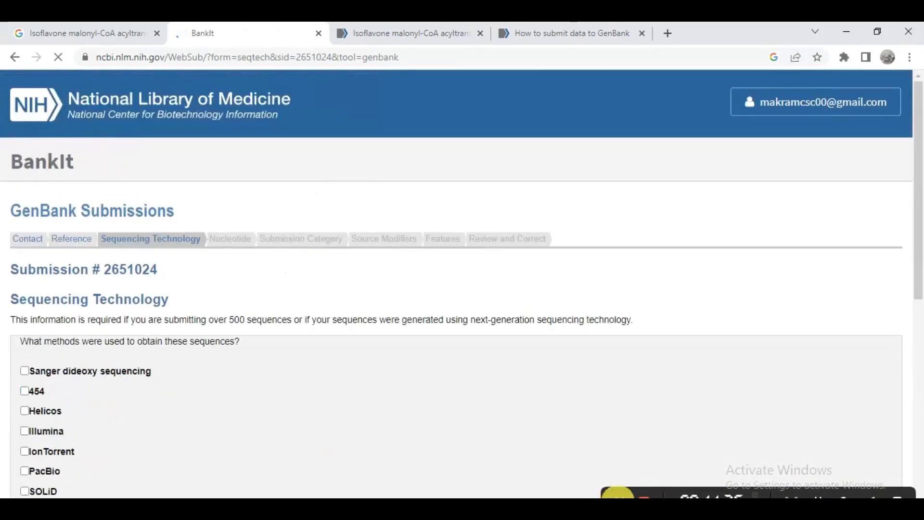
# Select Sanger dideoxy sequencing as the method, mark the data as assembled sequences, and continue to the Nucleotide page
pyautogui.moveTo(919, 221); pyautogui.dragTo(915, 319)
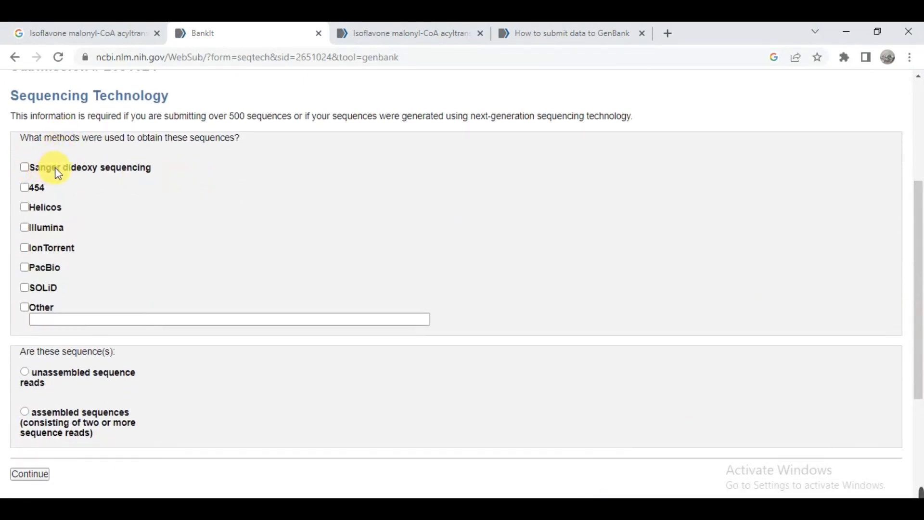
pyautogui.click(24, 168)
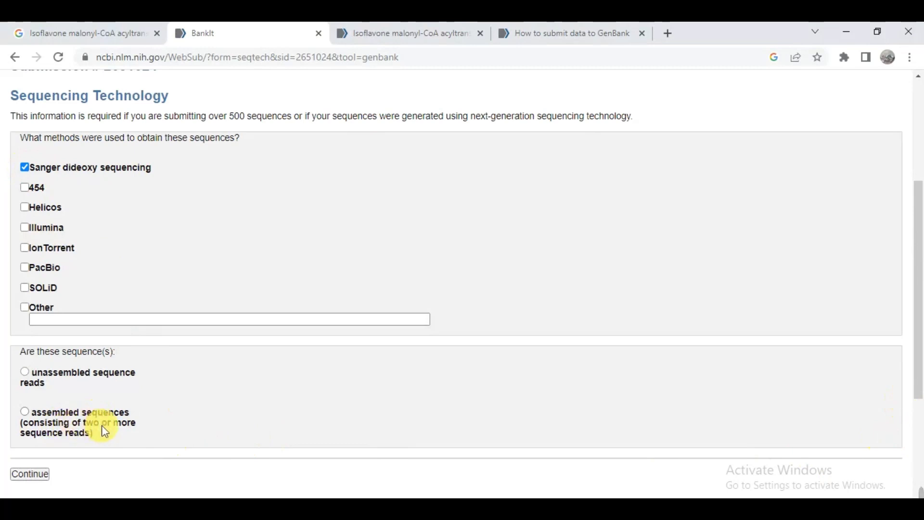
pyautogui.click(25, 411)
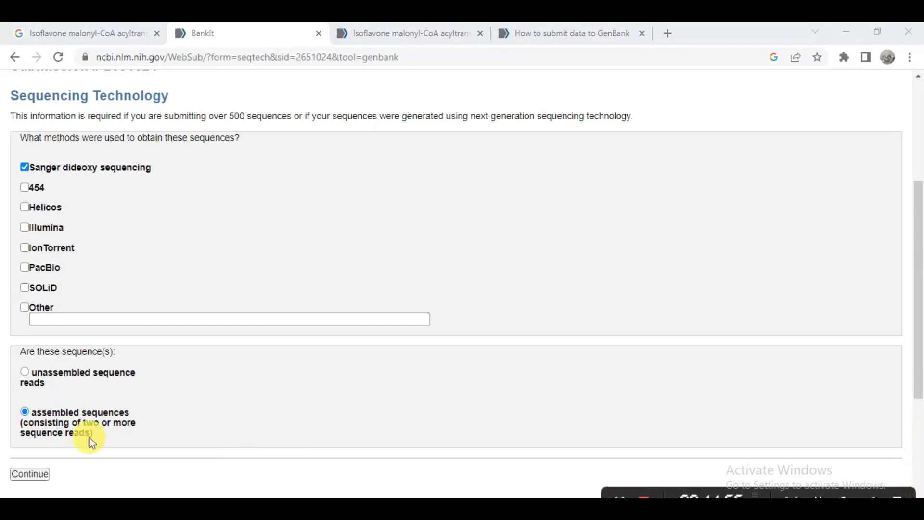
pyautogui.click(31, 474)
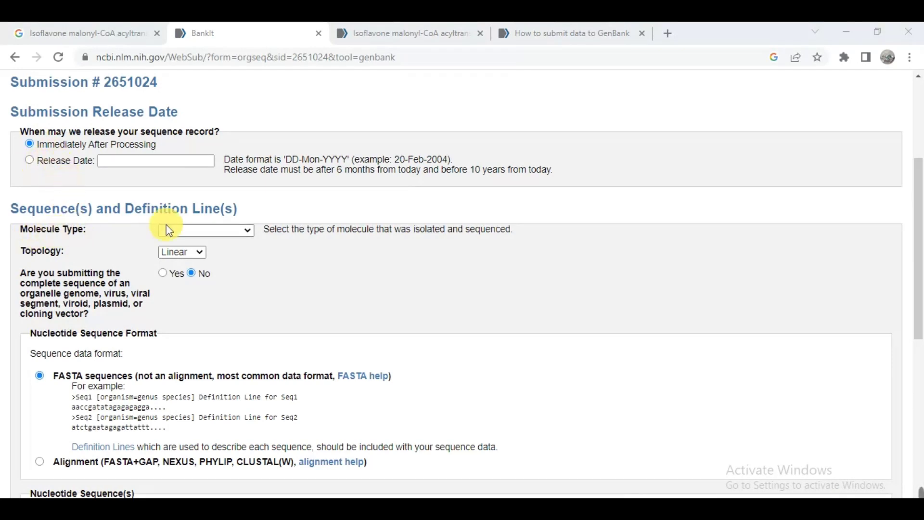
# Set the molecule type to mRNA (cDNA), keep the Linear topology, and change the molecule type to genomic RNA
pyautogui.click(245, 235)
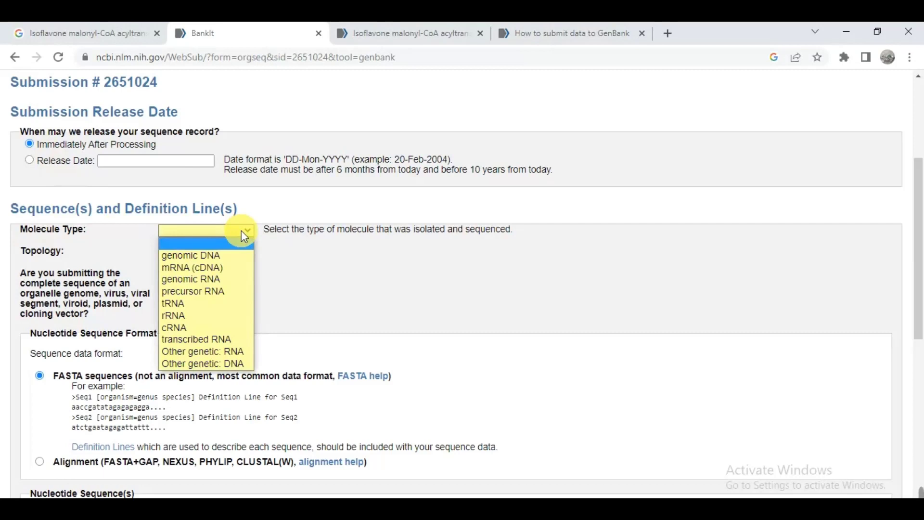
pyautogui.click(229, 268)
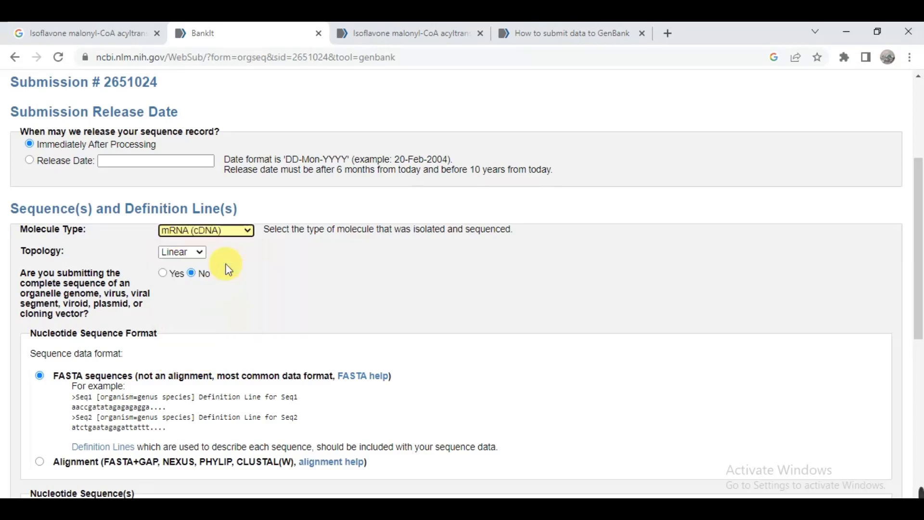
pyautogui.click(191, 253)
pyautogui.click(191, 253)
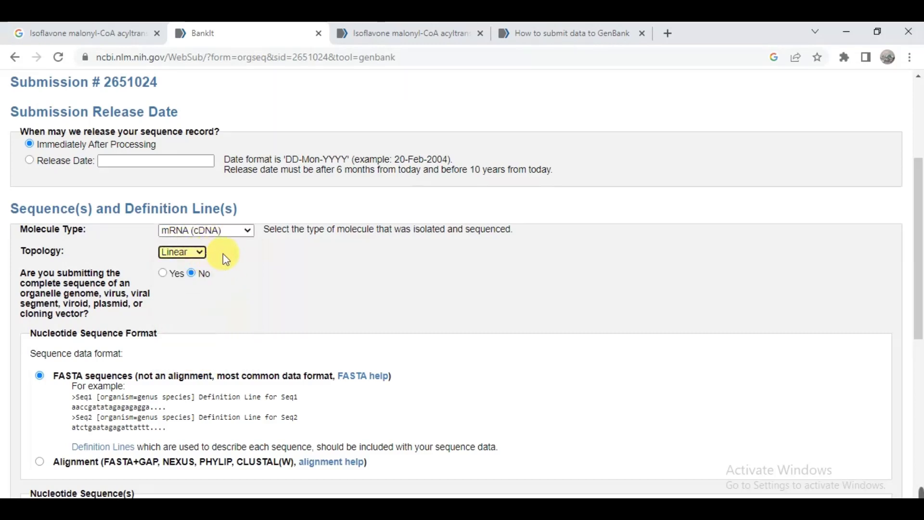
pyautogui.click(621, 491)
pyautogui.click(219, 233)
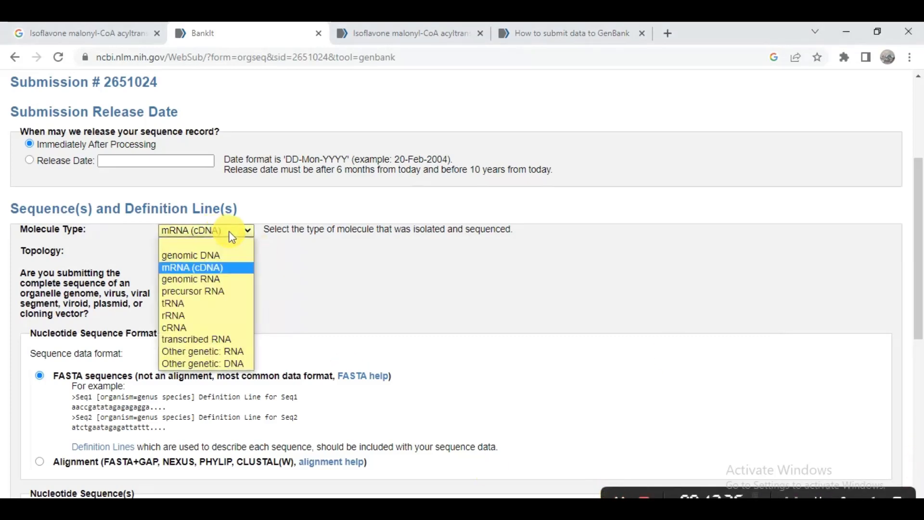
pyautogui.click(208, 282)
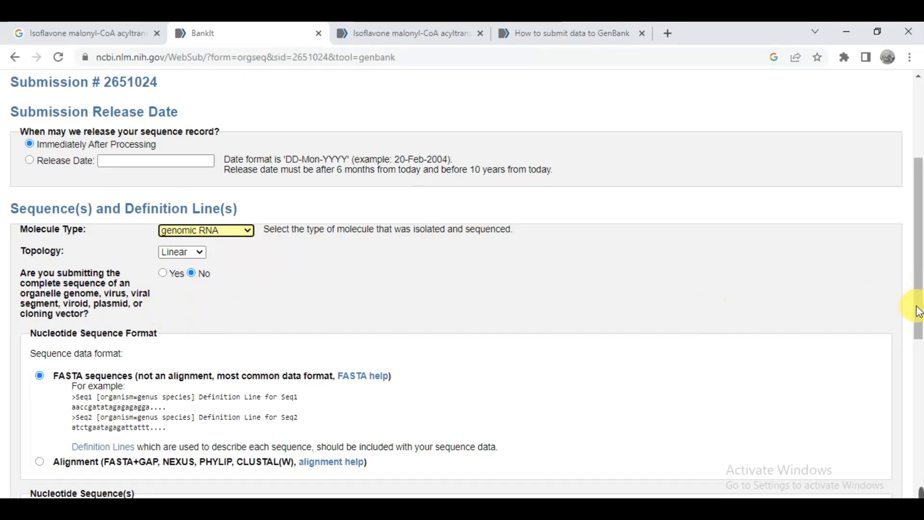
# Upload "Seq SID.txt" as the FASTA nucleotide sequence file and continue, accepting the single-sequence submission
pyautogui.moveTo(919, 313); pyautogui.dragTo(920, 430)
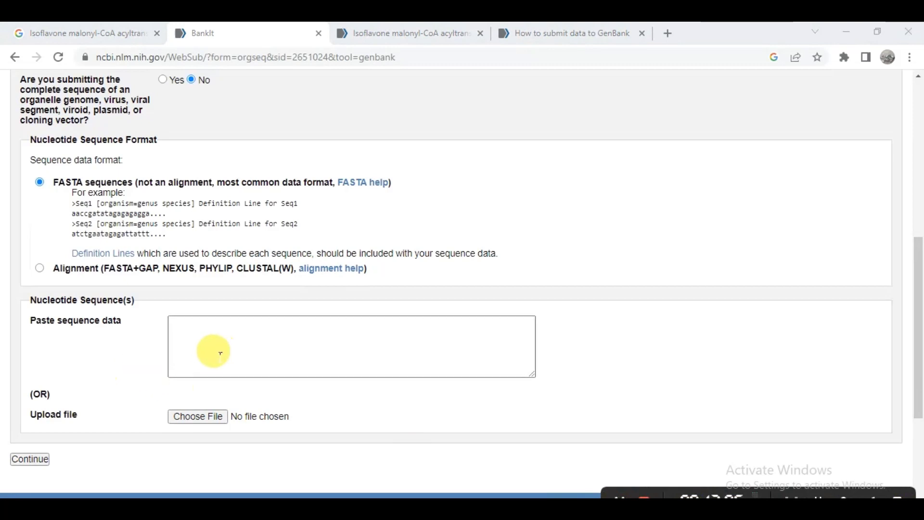
pyautogui.click(204, 418)
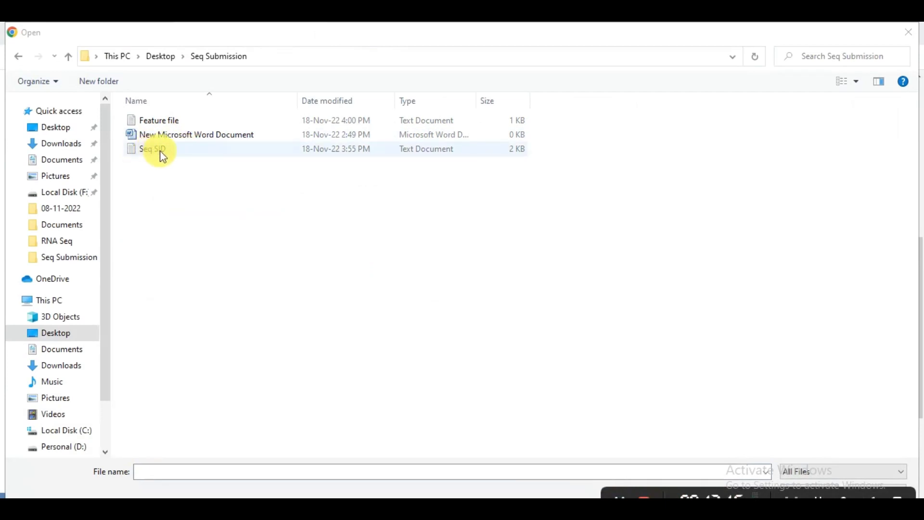
pyautogui.doubleClick(160, 150)
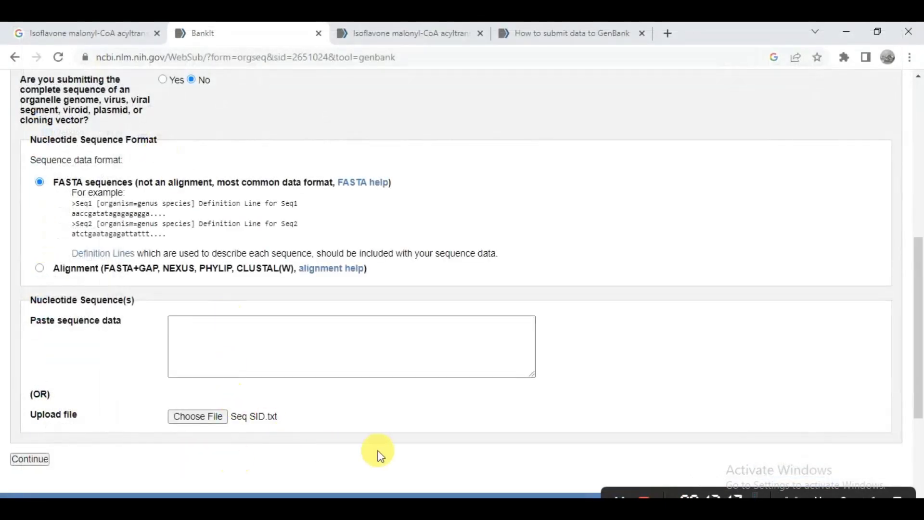
pyautogui.click(38, 459)
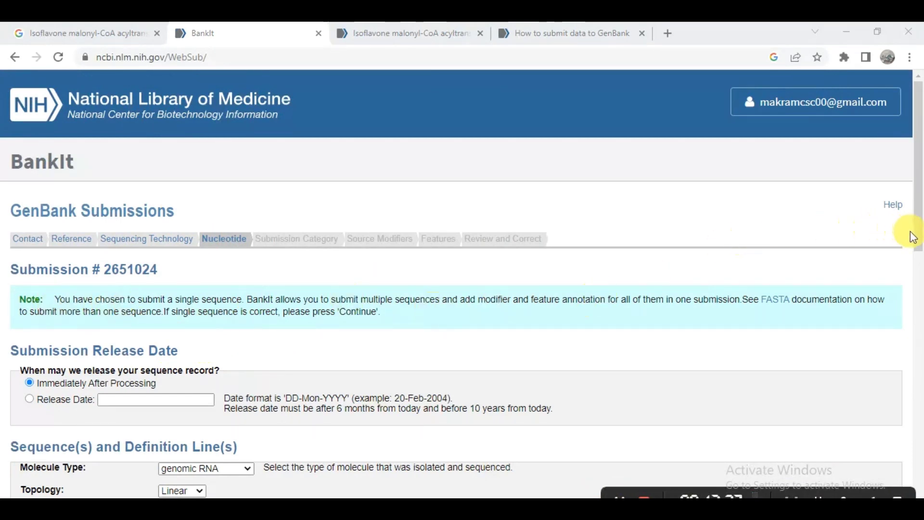
pyautogui.moveTo(916, 239); pyautogui.dragTo(920, 429)
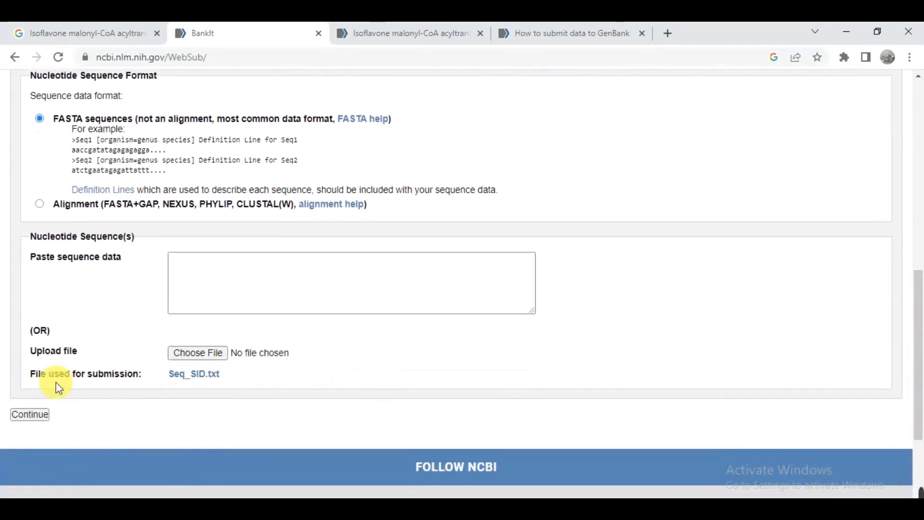
pyautogui.click(41, 416)
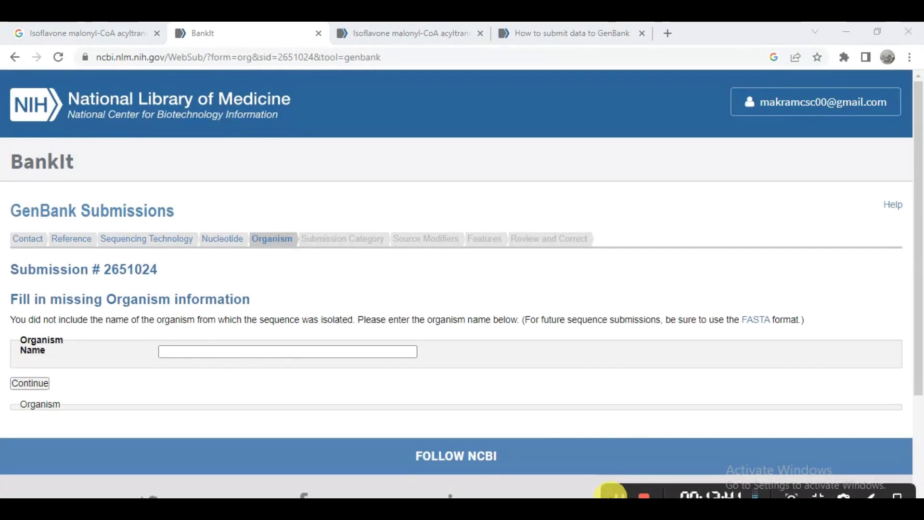
# Enter Glycine max as the organism name and continue through Submission Category to the Source Modifiers page
pyautogui.click(238, 355)
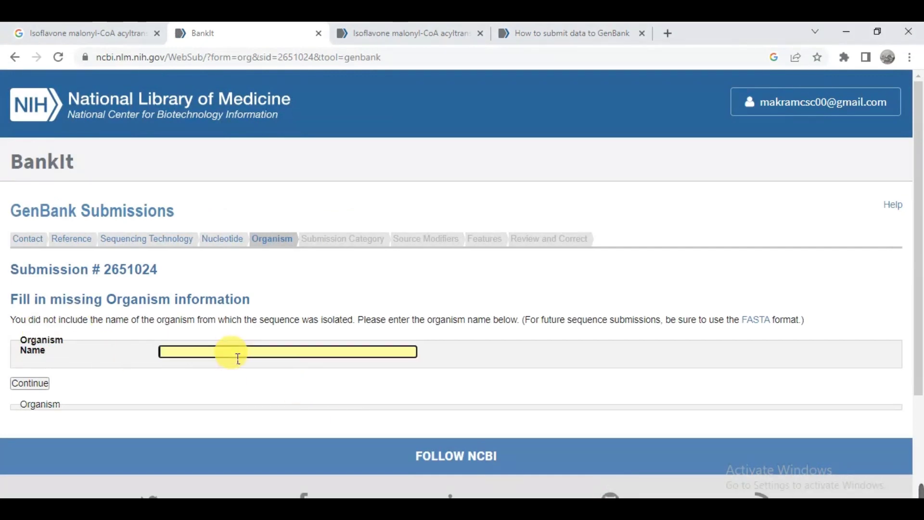
pyautogui.write('Glyc')
pyautogui.press('BackSpace')
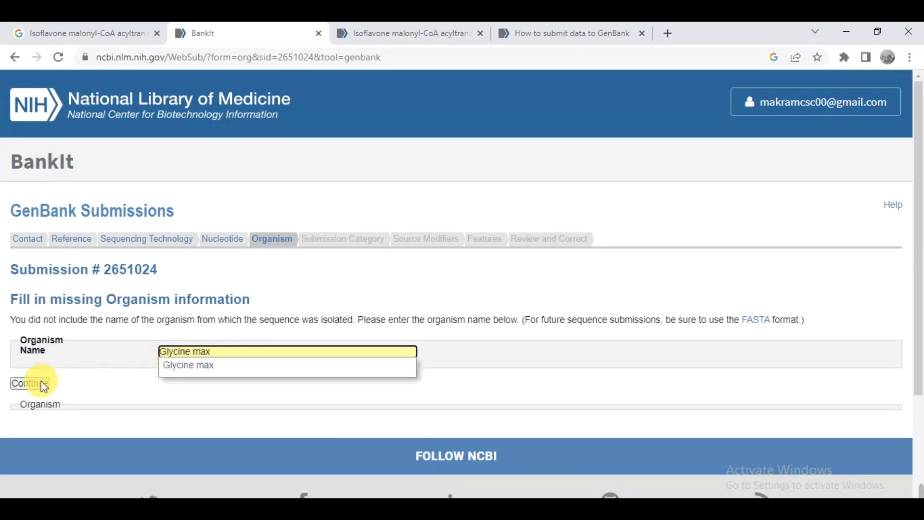
pyautogui.click(172, 369)
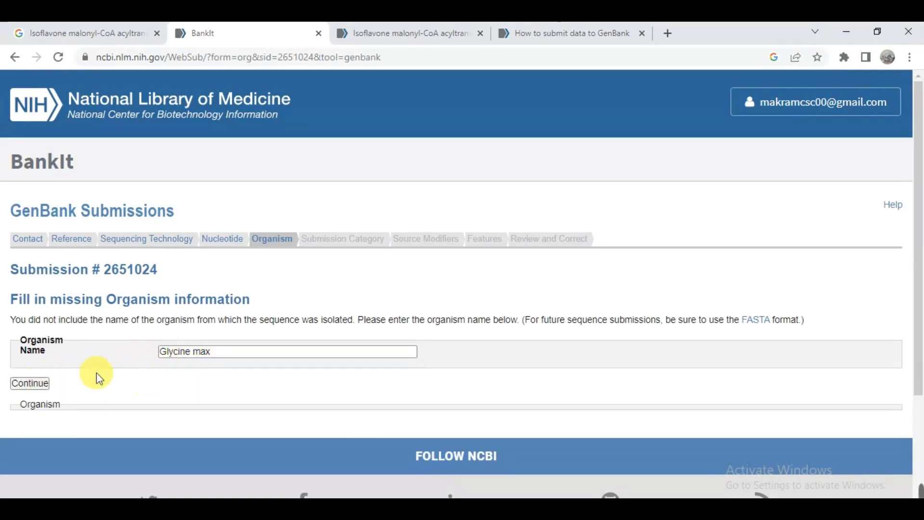
pyautogui.click(30, 383)
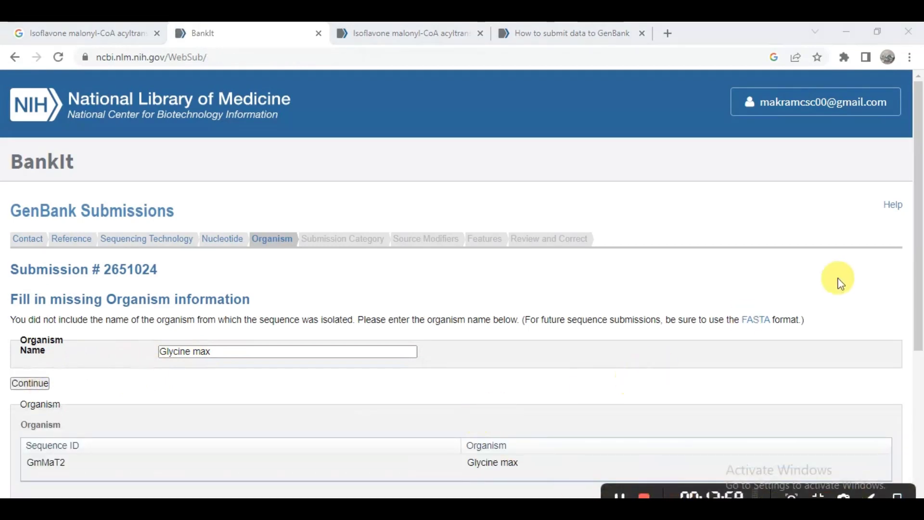
pyautogui.moveTo(920, 302); pyautogui.dragTo(917, 420)
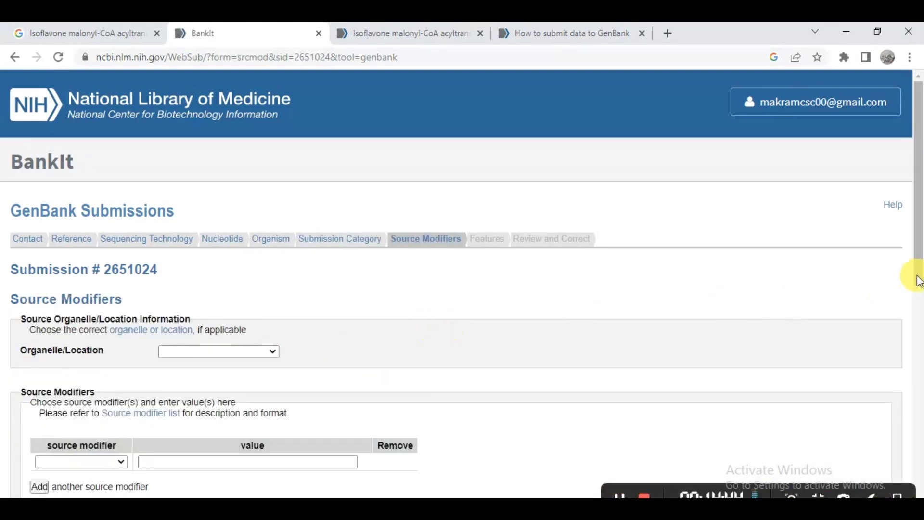
# Check the Organelle/Location options, leave that field and the source modifiers blank, and continue to the Features page
pyautogui.moveTo(918, 282); pyautogui.dragTo(917, 373)
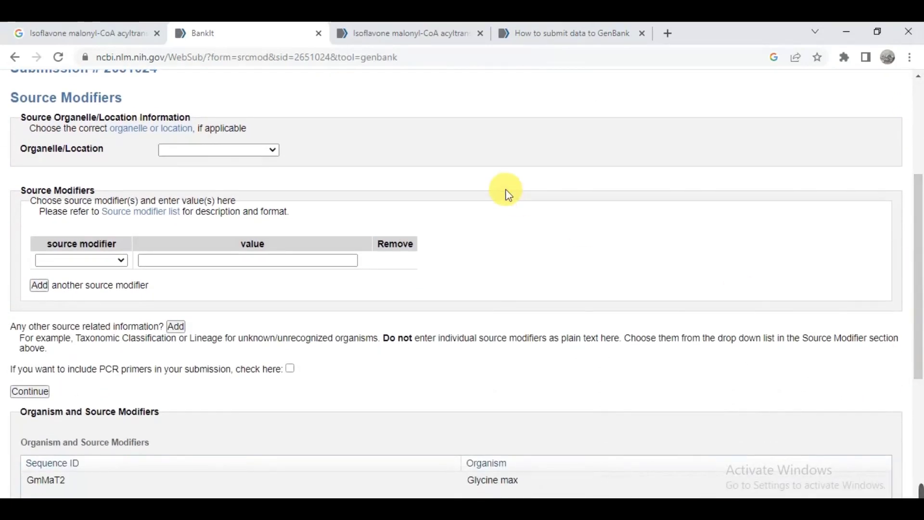
pyautogui.click(269, 153)
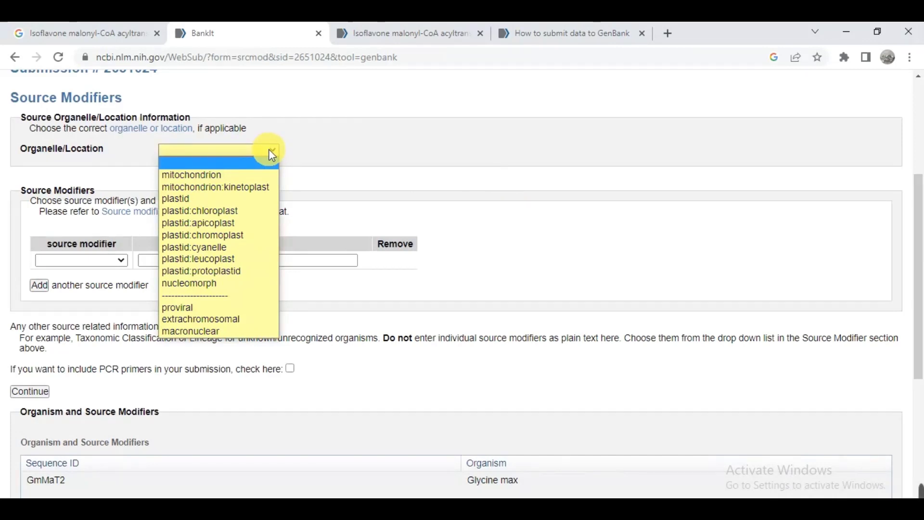
pyautogui.click(324, 155)
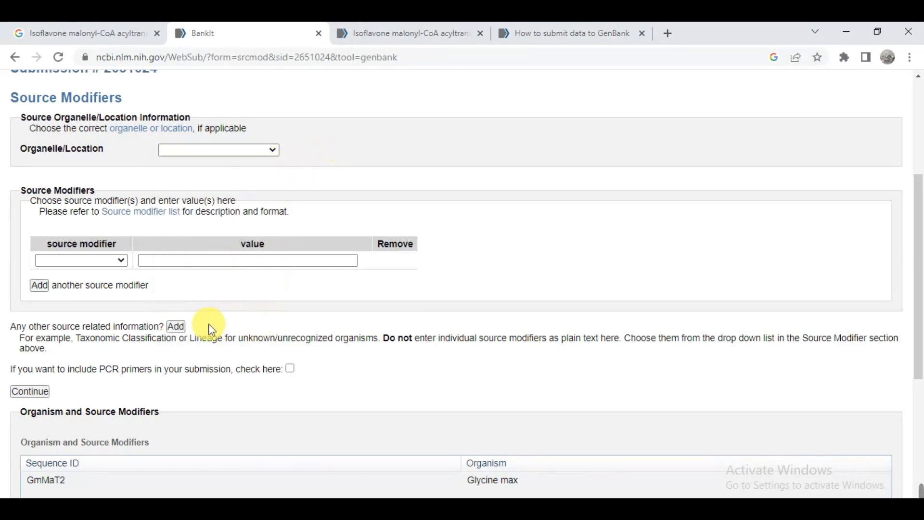
pyautogui.click(43, 398)
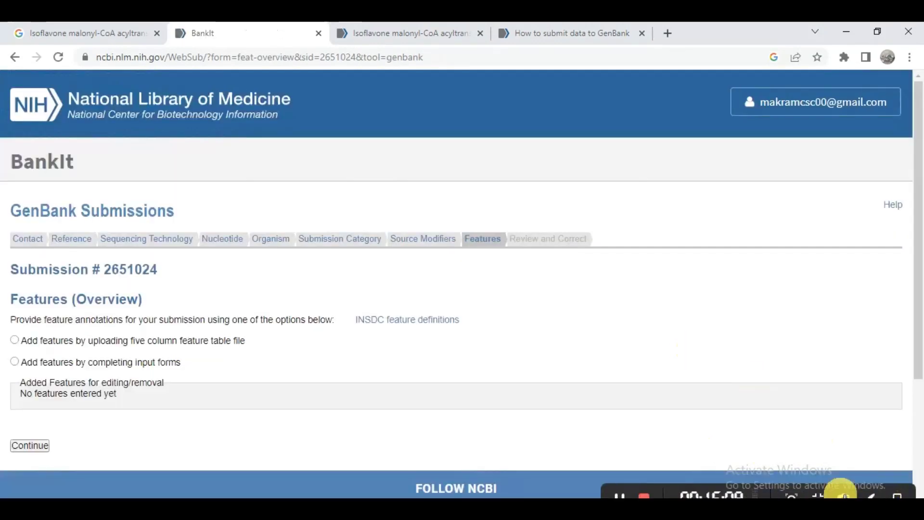
# Look at the option of completing input forms, and choose to add features by uploading a five column feature table file
pyautogui.scroll(-2, 614, 491)
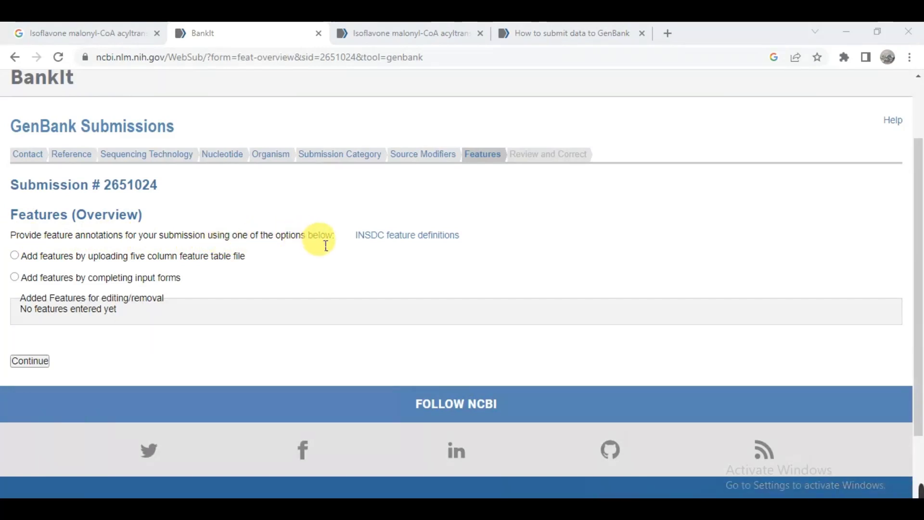
pyautogui.click(16, 278)
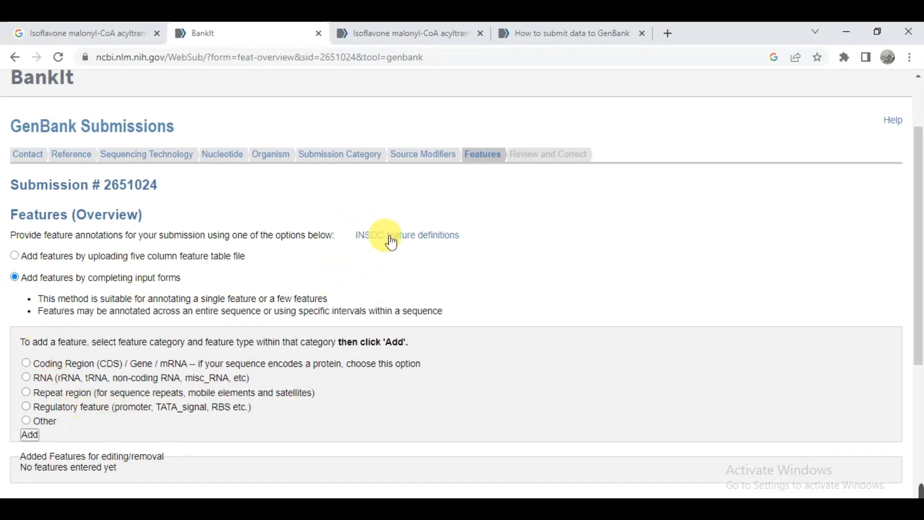
pyautogui.moveTo(769, 492)
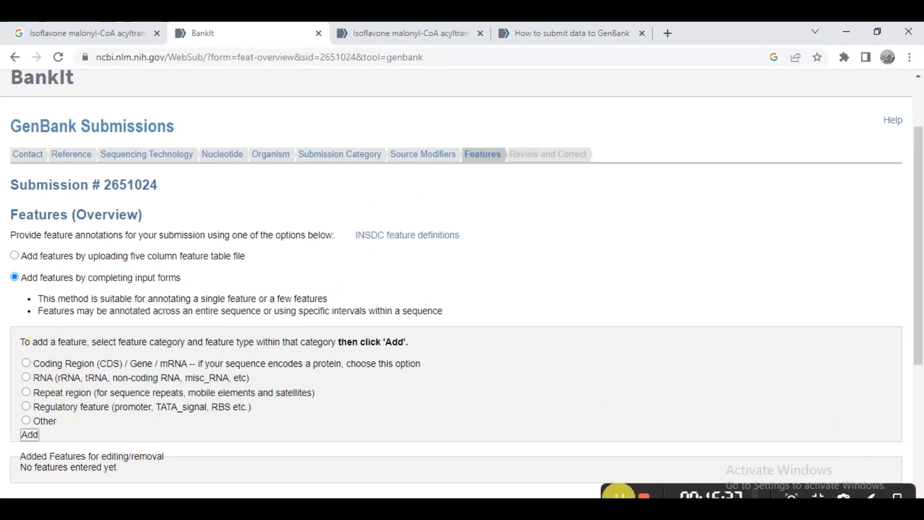
pyautogui.click(15, 255)
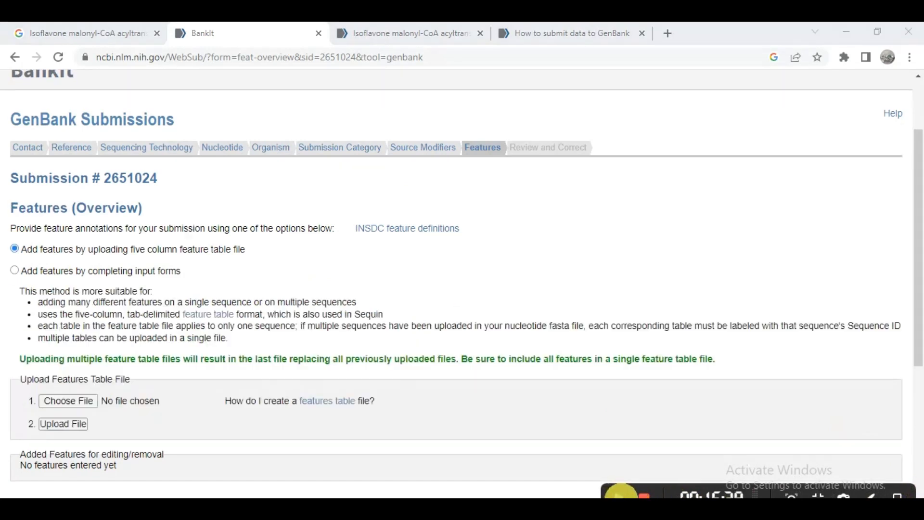
# Open the feature table help in a separate tab and examine the sample tables for Seq1 and Seq2
pyautogui.rightClick(209, 320)
pyautogui.click(232, 325)
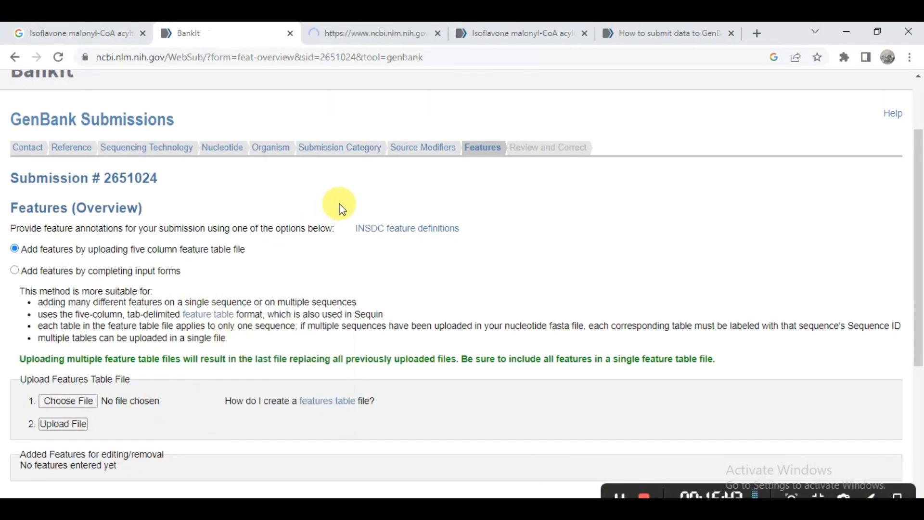
pyautogui.click(387, 41)
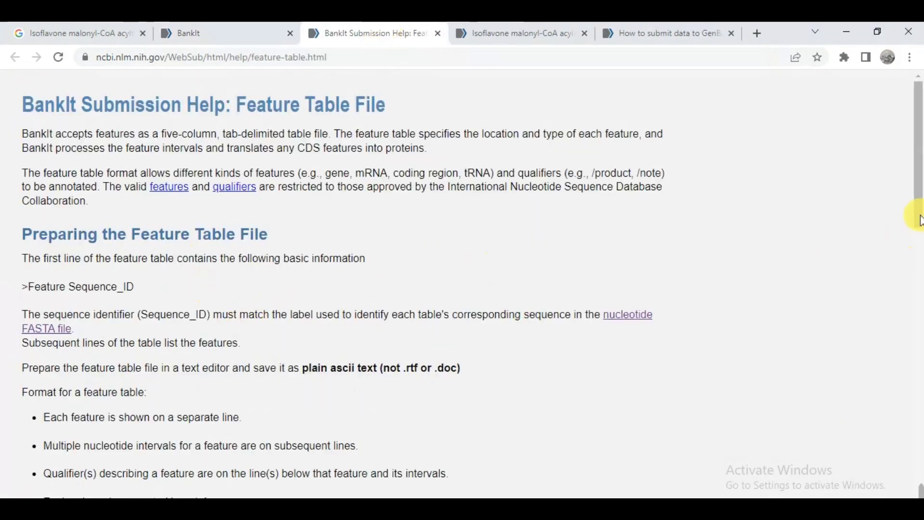
pyautogui.moveTo(919, 221); pyautogui.dragTo(915, 367)
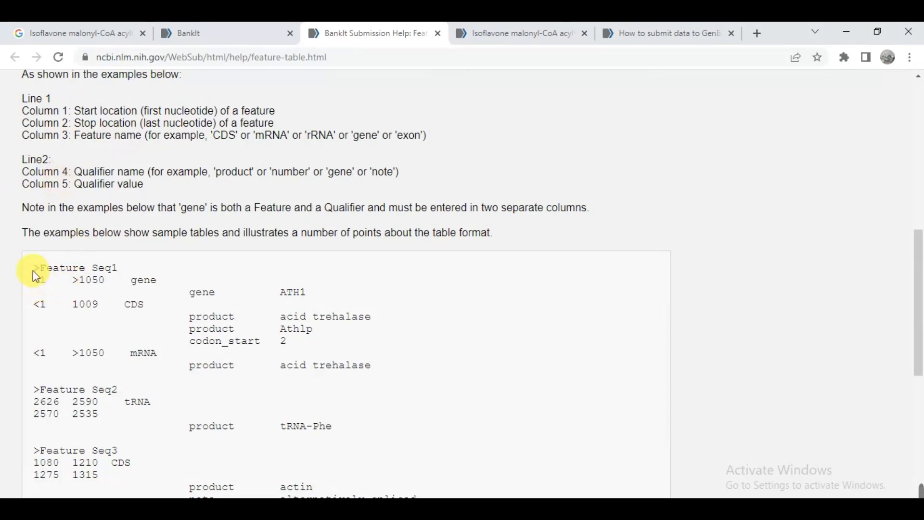
pyautogui.moveTo(33, 271); pyautogui.dragTo(342, 351)
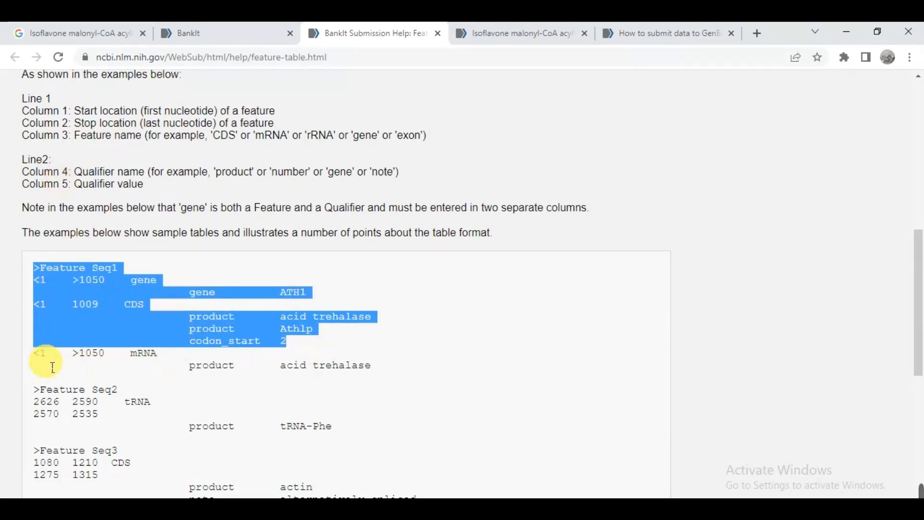
pyautogui.moveTo(32, 356); pyautogui.dragTo(348, 383)
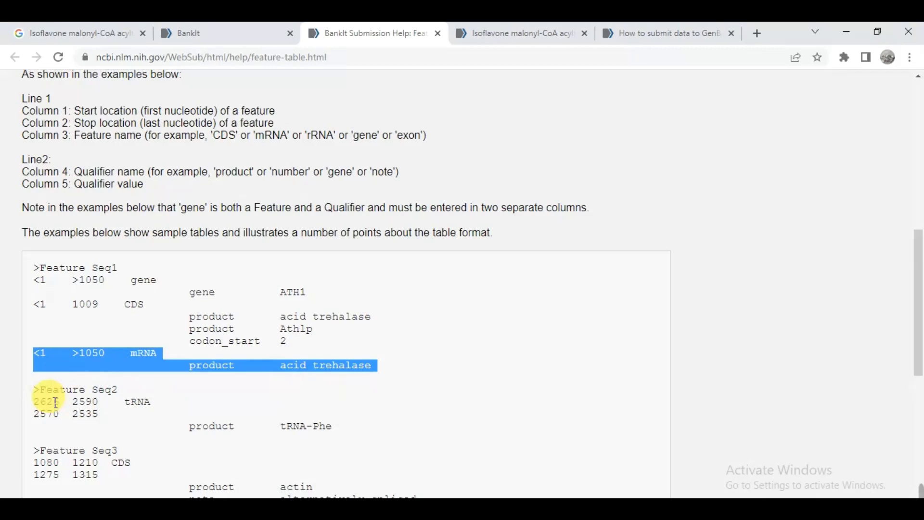
pyautogui.moveTo(34, 389); pyautogui.dragTo(103, 414)
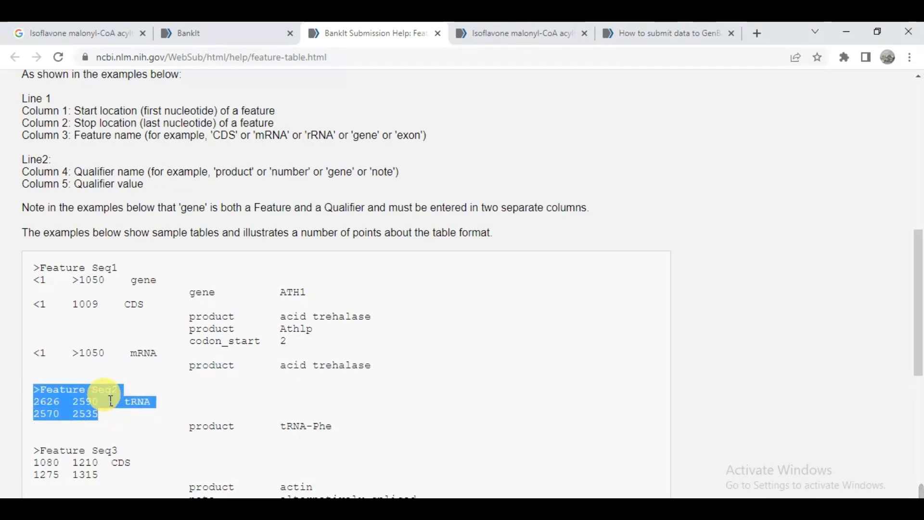
# Return to the BankIt submission and upload "Feature file.txt" as the features table file
pyautogui.click(233, 39)
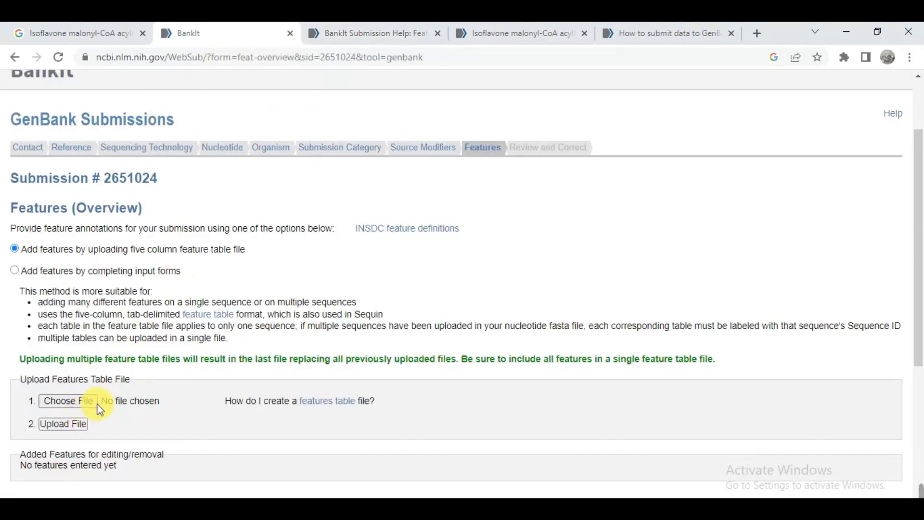
pyautogui.click(77, 409)
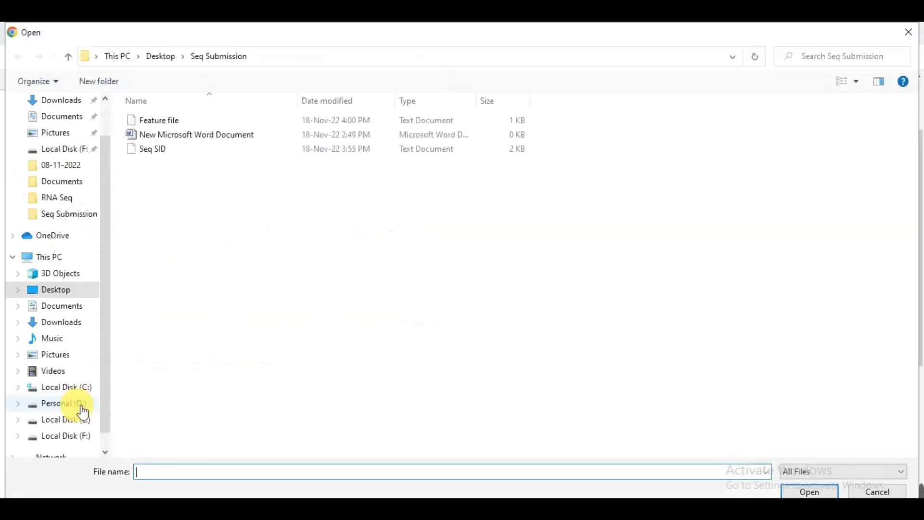
pyautogui.doubleClick(153, 121)
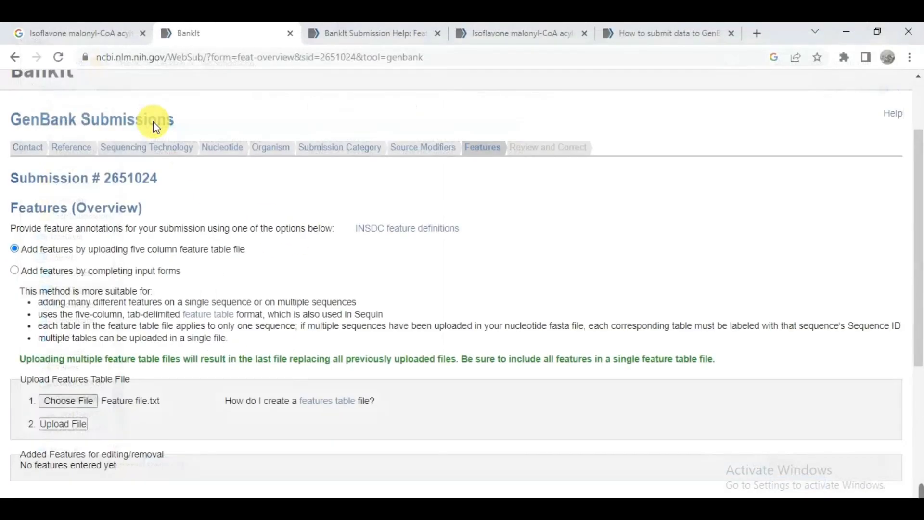
pyautogui.click(63, 424)
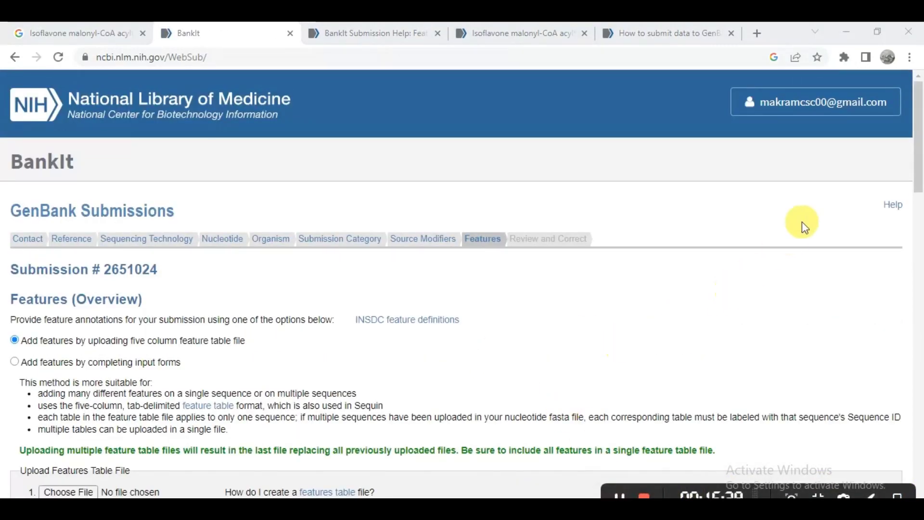
# Check the added Gene and CDS/Gene/mRNA features and continue to the Review and Correct page
pyautogui.moveTo(918, 190); pyautogui.dragTo(920, 302)
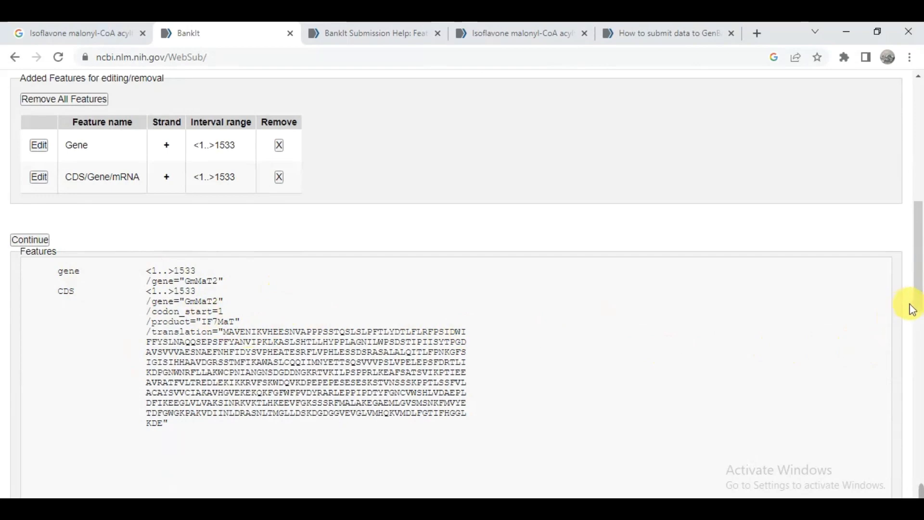
pyautogui.moveTo(917, 305); pyautogui.dragTo(909, 274)
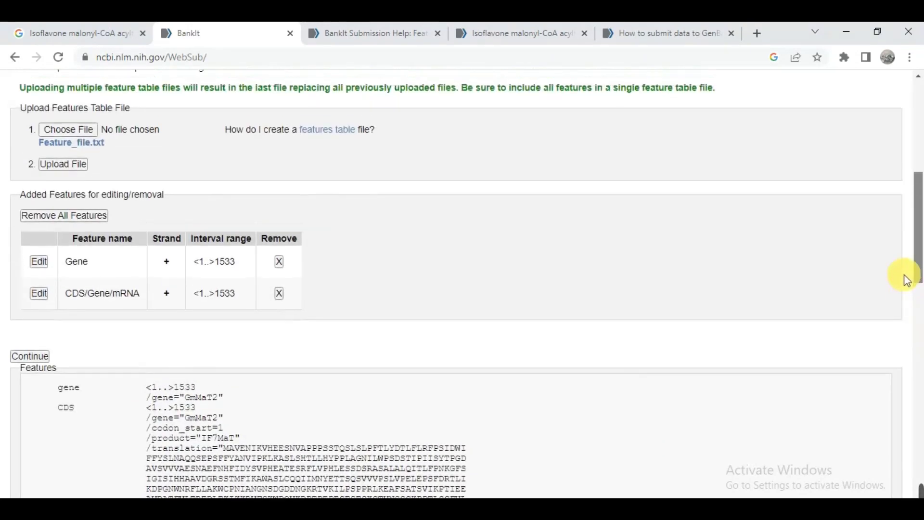
pyautogui.click(30, 356)
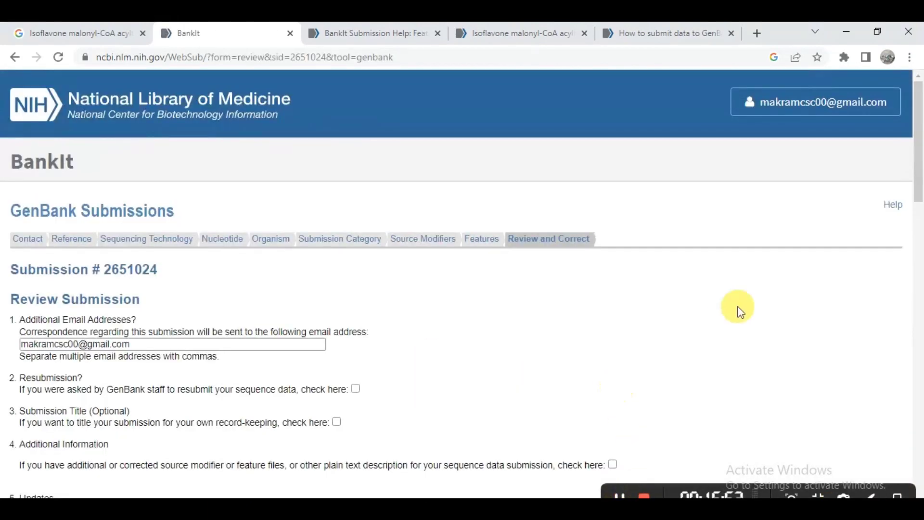
# Review the submission options and contact email field, and read through the GenBank record's references, features, translation and nucleotide sequence
pyautogui.scroll(-1, 917, 195)
pyautogui.scroll(-5, 917, 195)
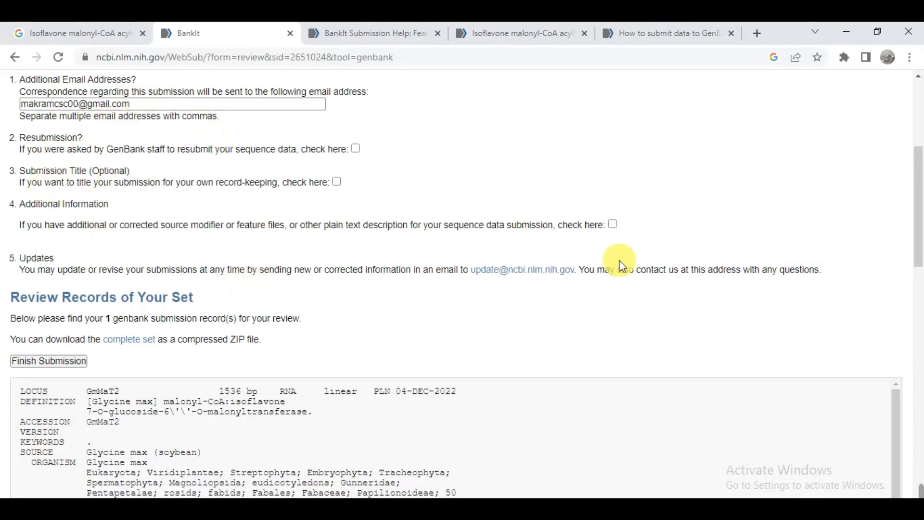
pyautogui.moveTo(919, 238); pyautogui.dragTo(919, 307)
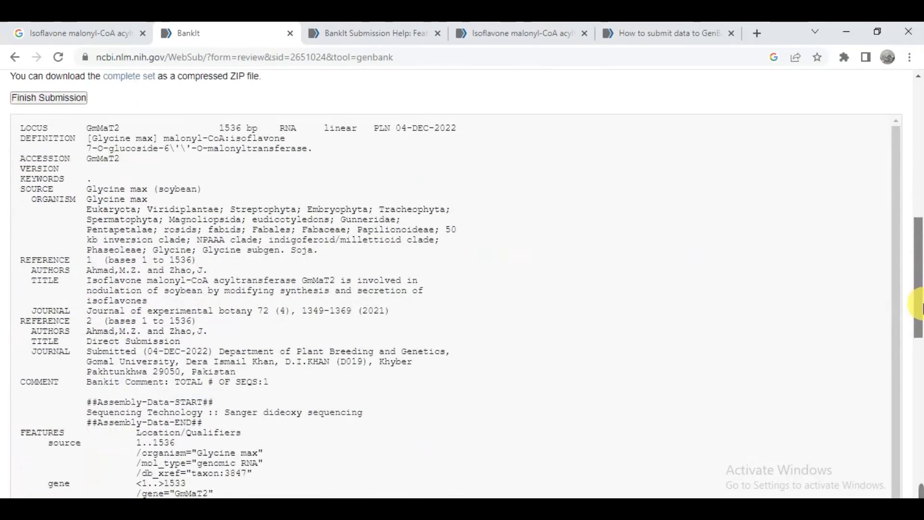
pyautogui.moveTo(919, 308); pyautogui.dragTo(919, 318)
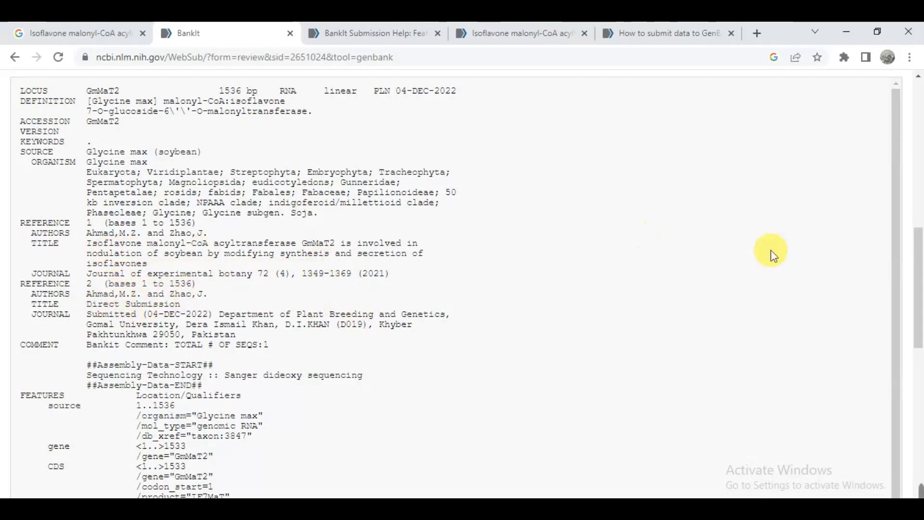
pyautogui.moveTo(918, 308); pyautogui.dragTo(919, 419)
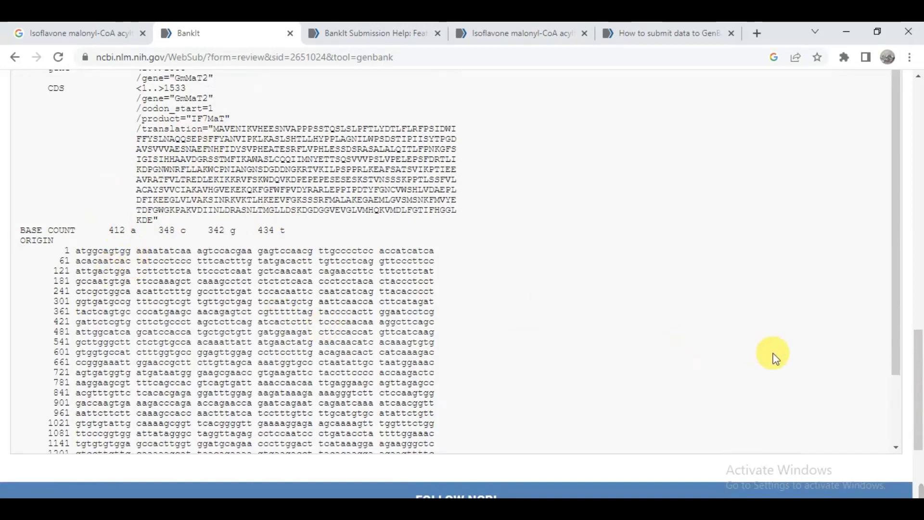
pyautogui.moveTo(891, 363); pyautogui.dragTo(873, 224)
pyautogui.moveTo(918, 380); pyautogui.dragTo(879, 171)
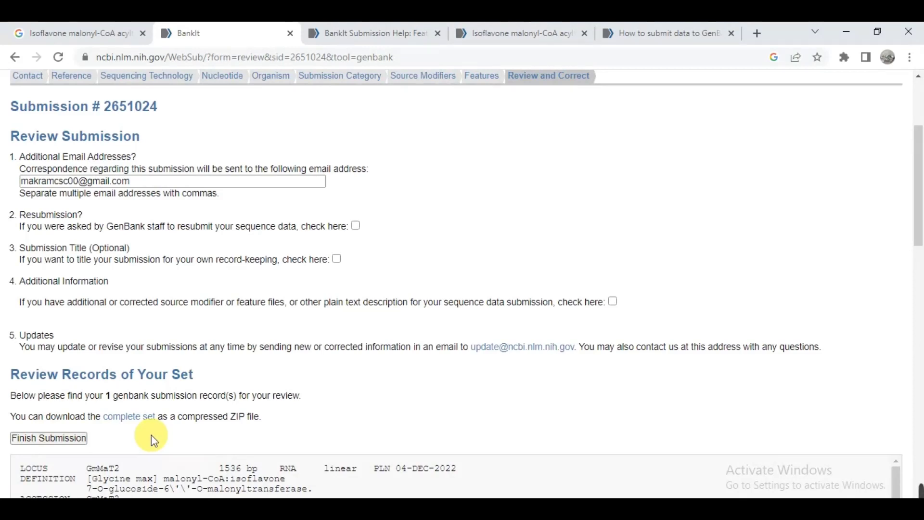
pyautogui.click(79, 185)
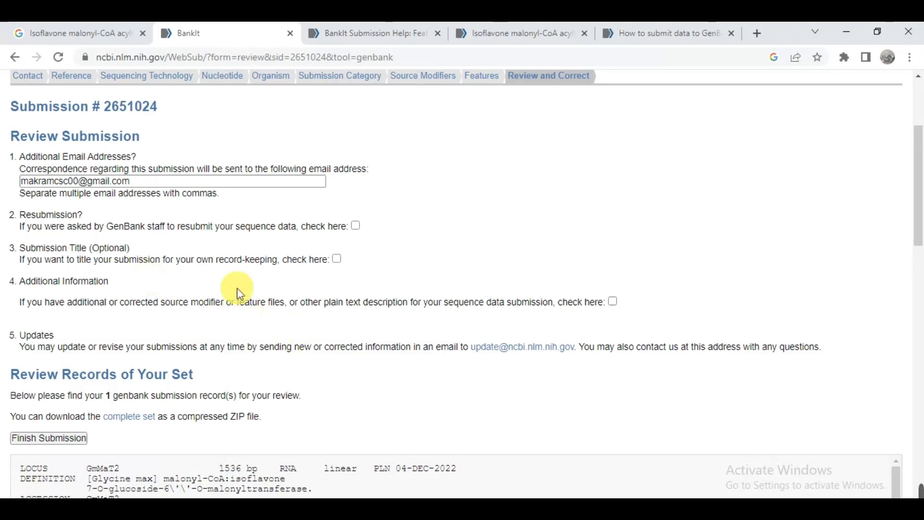
pyautogui.moveTo(712, 494)
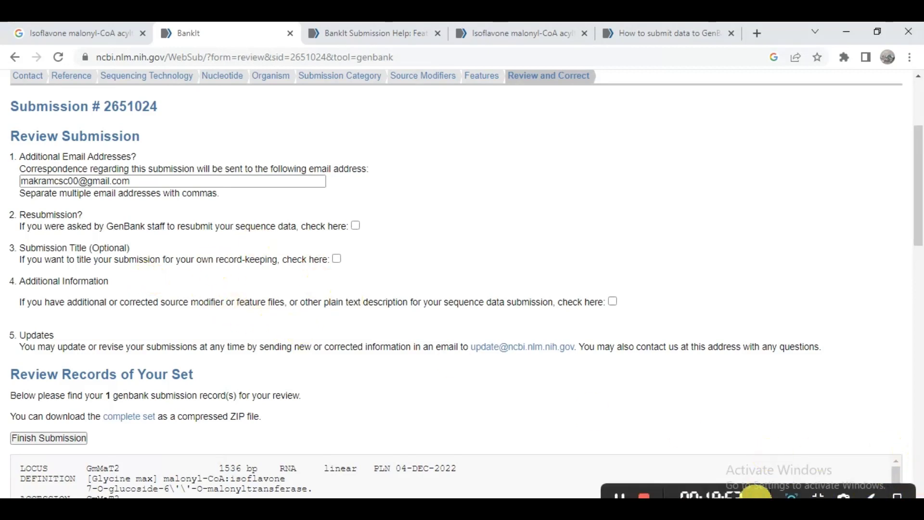